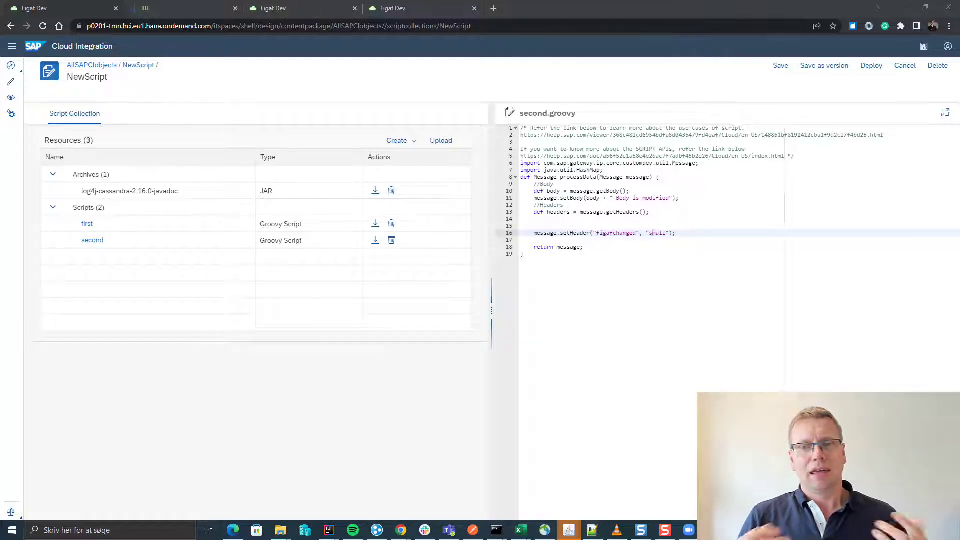
# Save the NewScript script collection as version 1.0.6 and deploy it
pyautogui.click(833, 68)
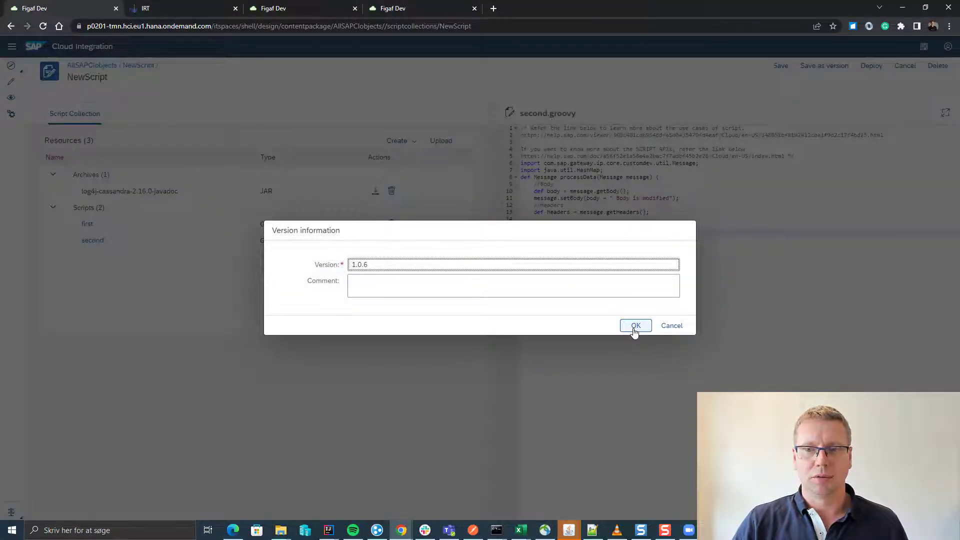
pyautogui.click(635, 327)
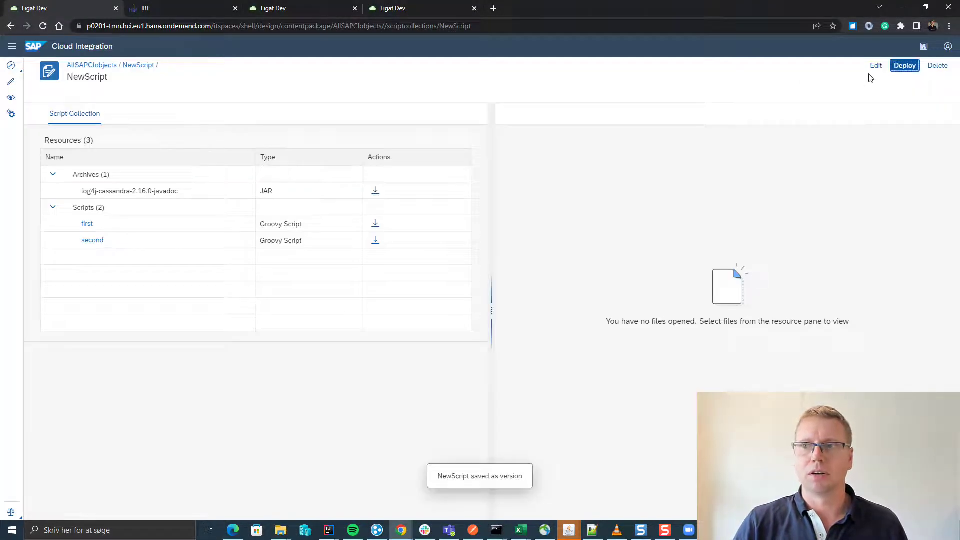
pyautogui.click(905, 66)
# In the IRT browser page, synchronize the AllSAPCIobjects package for agent p0201 and refresh the results until the synchronization finishes
pyautogui.click(170, 10)
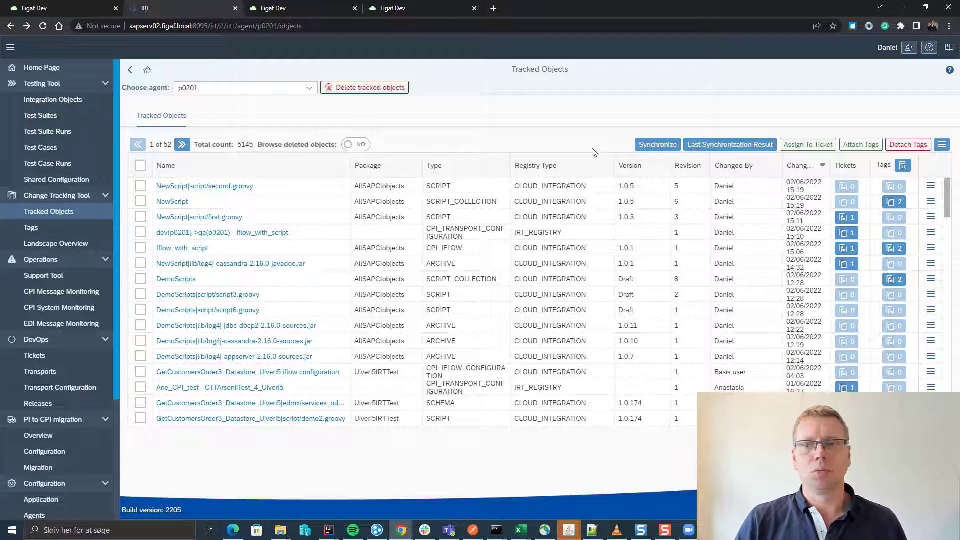
pyautogui.click(642, 144)
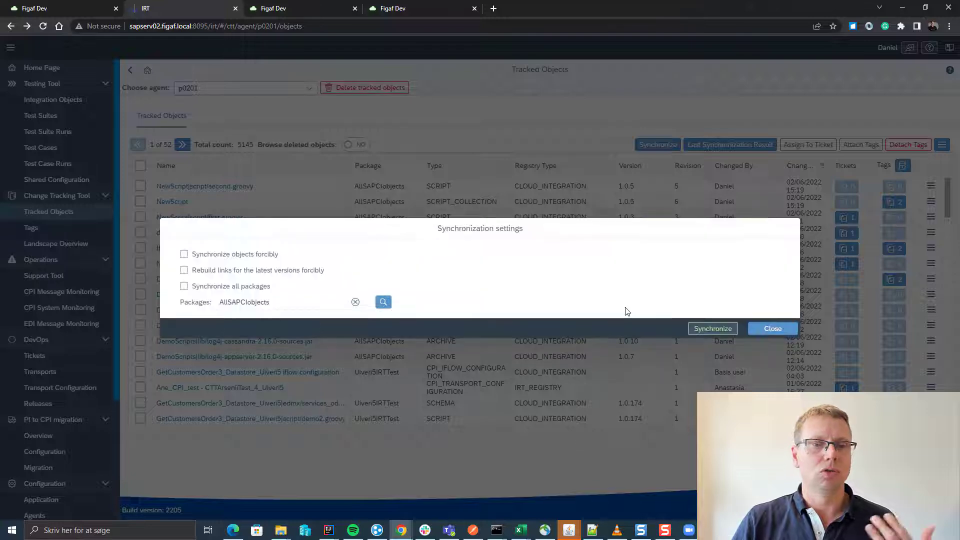
pyautogui.click(714, 329)
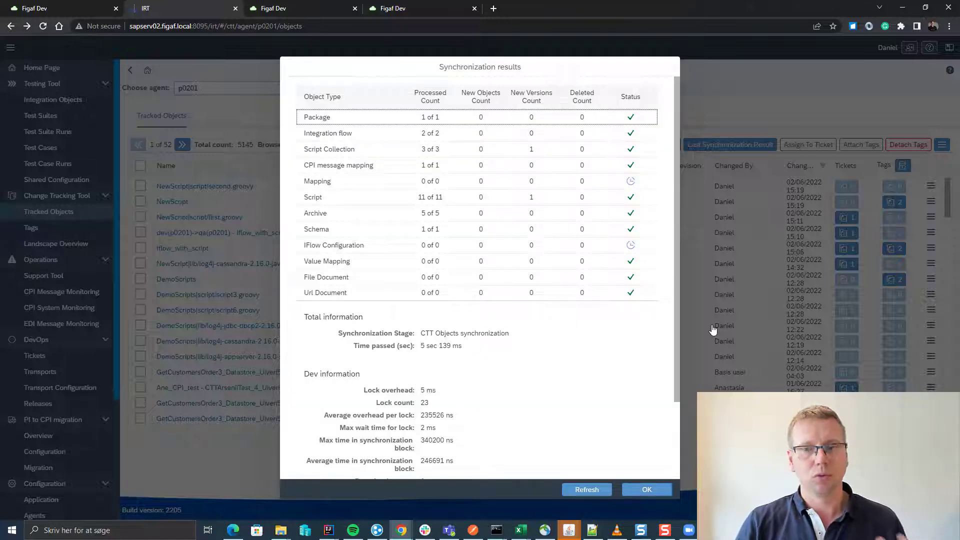
pyautogui.click(587, 490)
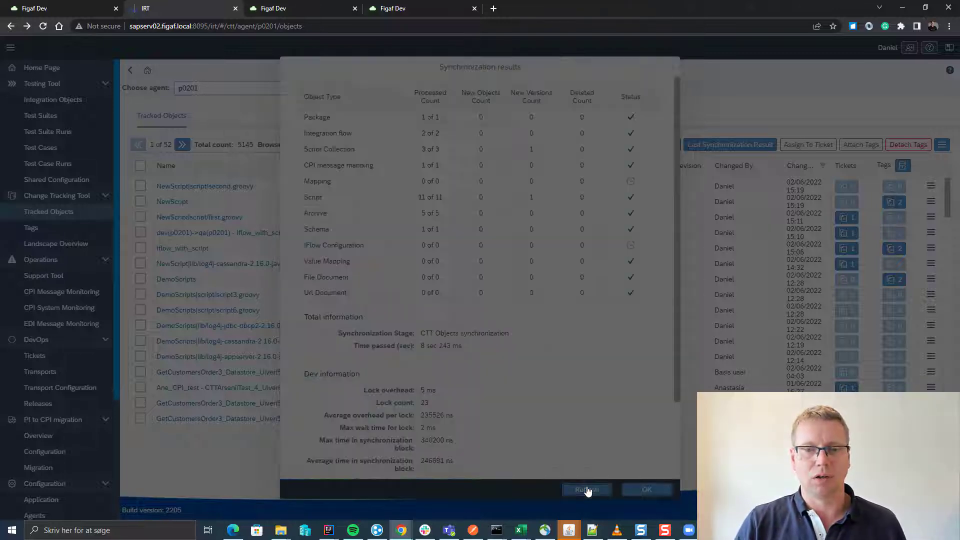
pyautogui.click(588, 490)
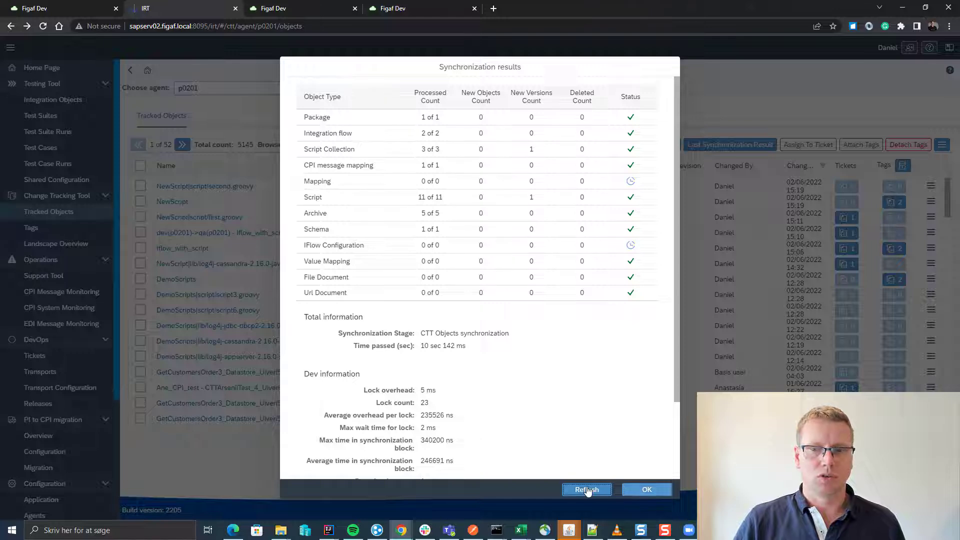
pyautogui.click(587, 490)
pyautogui.click(586, 490)
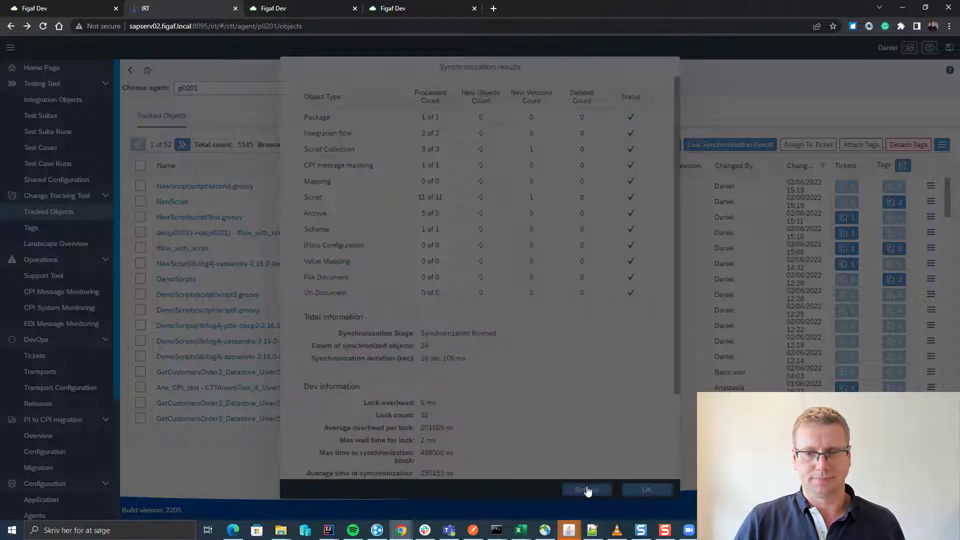
pyautogui.click(647, 490)
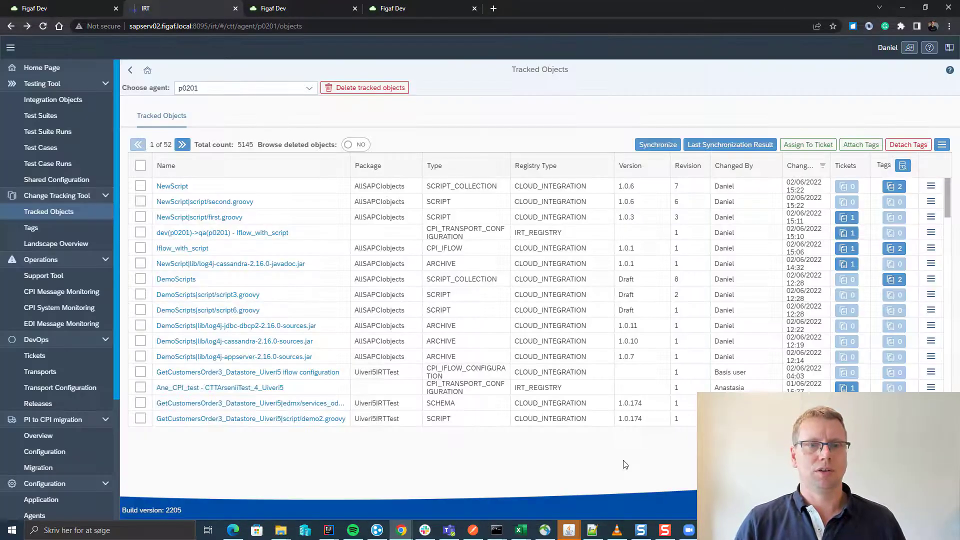
# View the NewScript script collection's object info and linked objects, and return to the tracked objects list
pyautogui.click(170, 190)
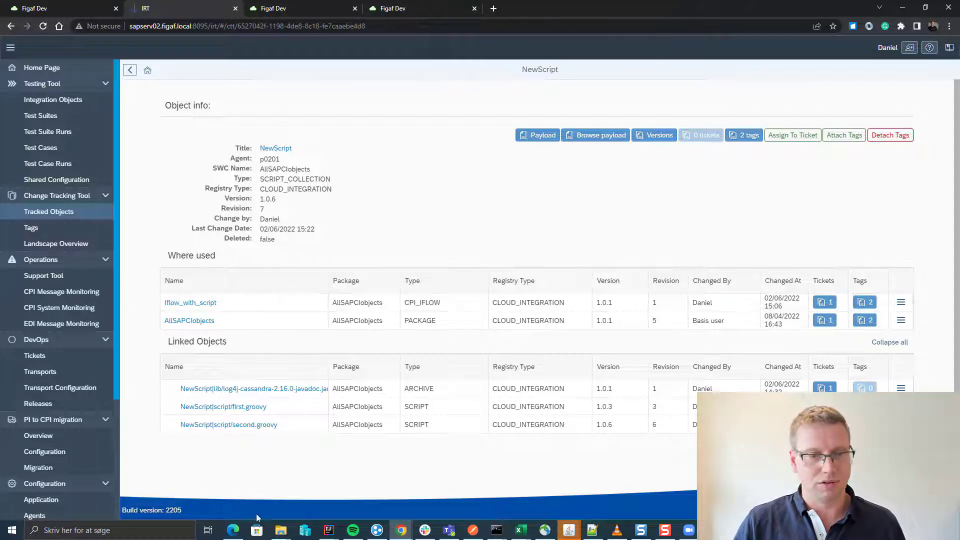
pyautogui.click(130, 73)
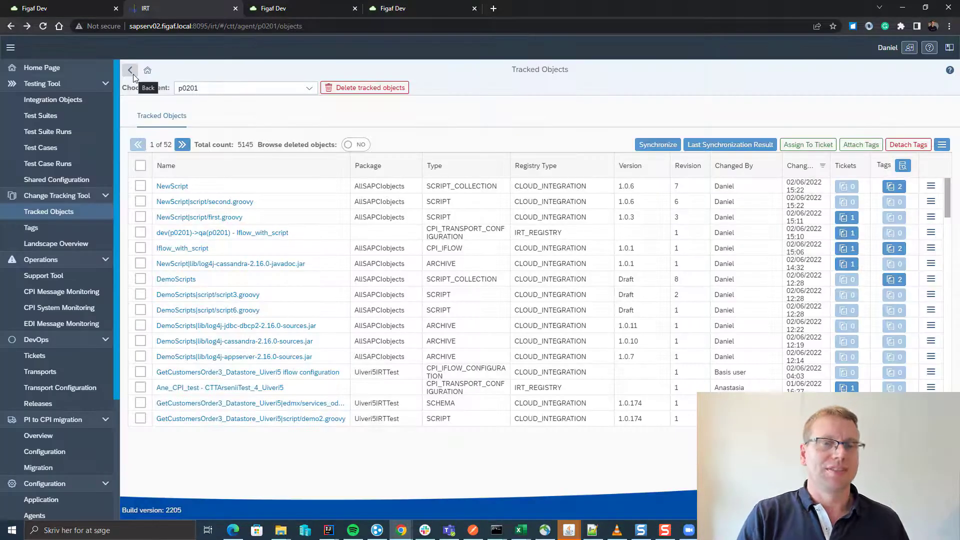
# Switch to IntelliJ IDEA and update the project from Git, rebasing the current branch on top of incoming changes
pyautogui.hotkey('alt', 'Tab')
pyautogui.press('Tab')
pyautogui.press('Tab')
pyautogui.press('Tab')
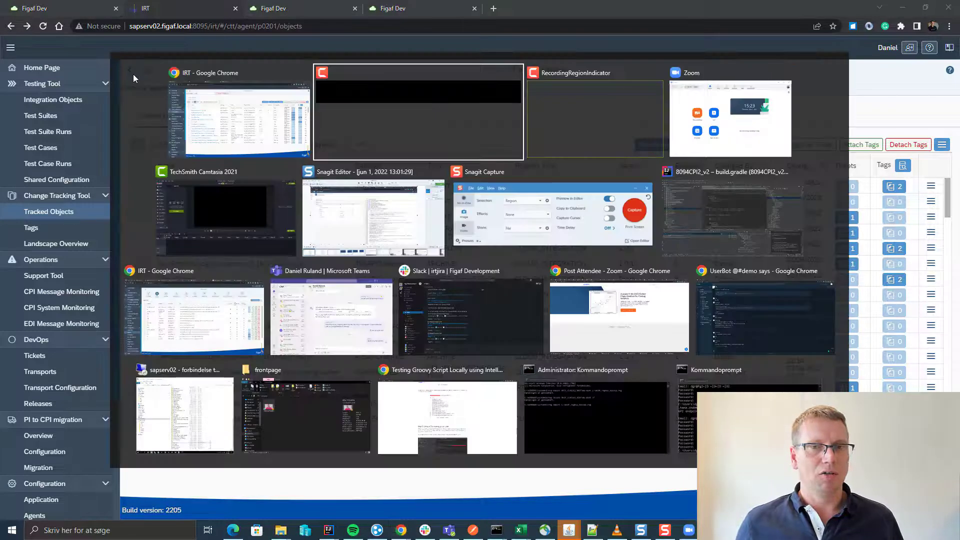
pyautogui.hotkey('alt', 'Tab')
pyautogui.hotkey('alt', 'Tab')
pyautogui.hotkey('alt', 'Tab')
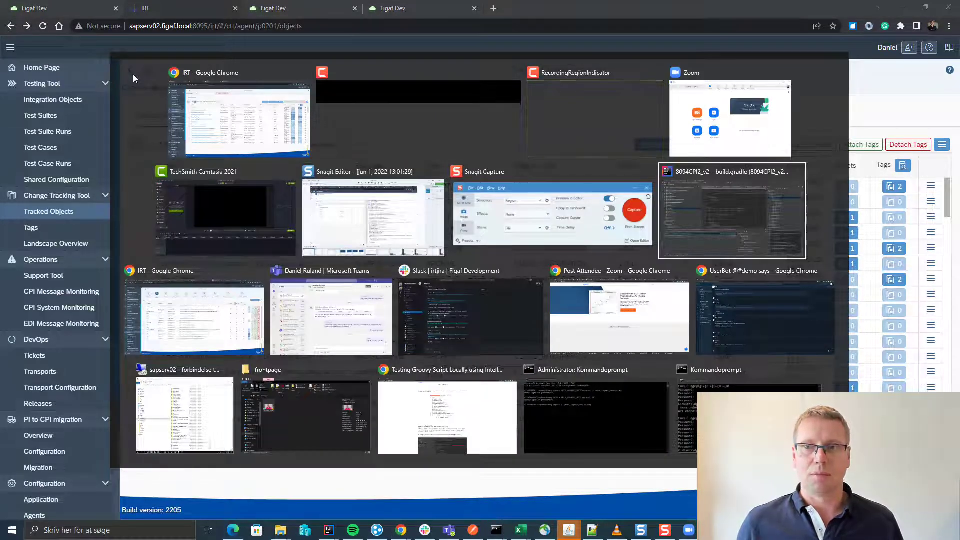
pyautogui.scroll(15, 187, 89)
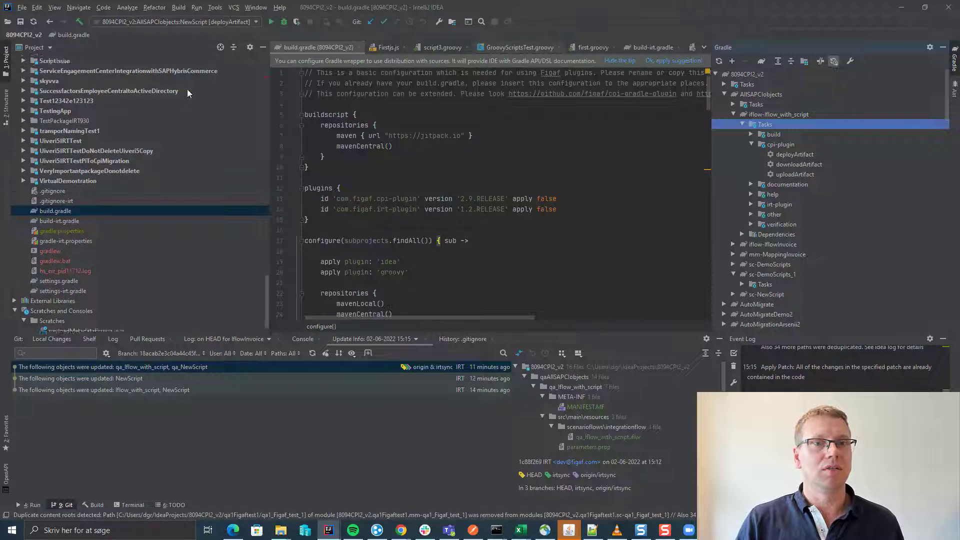
pyautogui.click(370, 21)
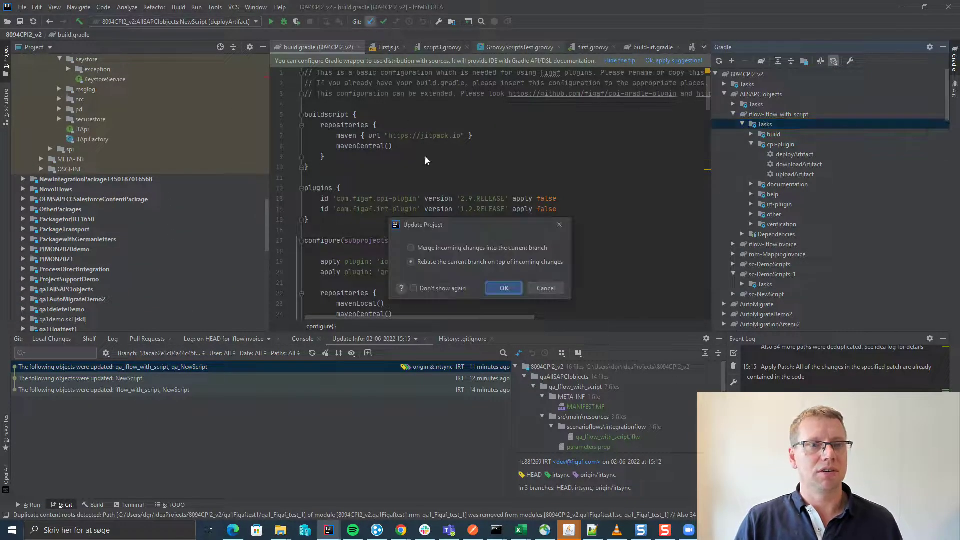
pyautogui.click(504, 288)
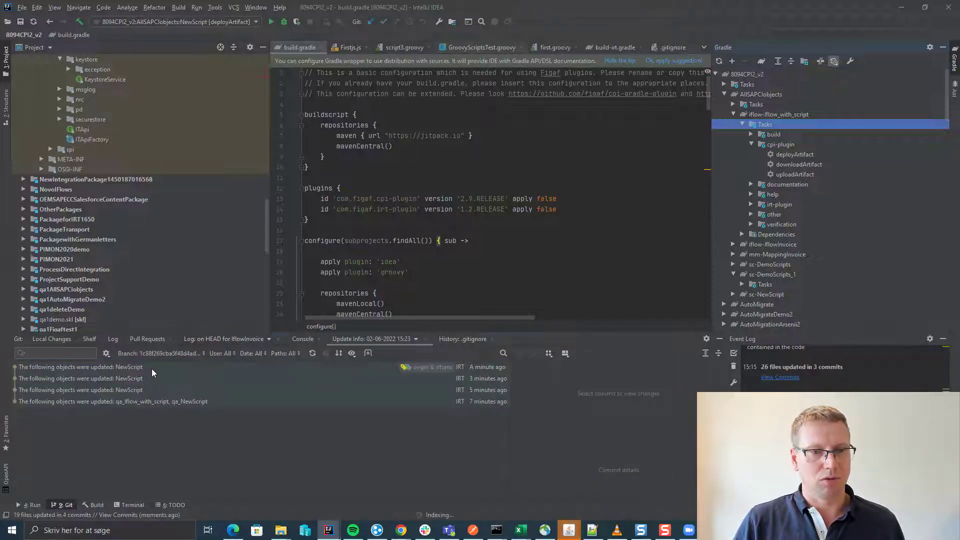
# Review the second.groovy differences in the most recent NewScript commit and close the comparison
pyautogui.click(152, 368)
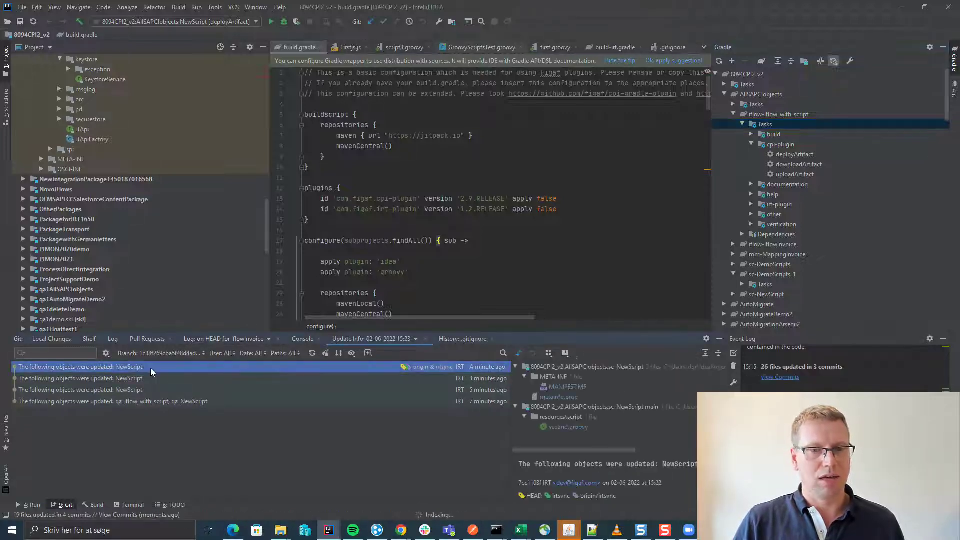
pyautogui.doubleClick(569, 427)
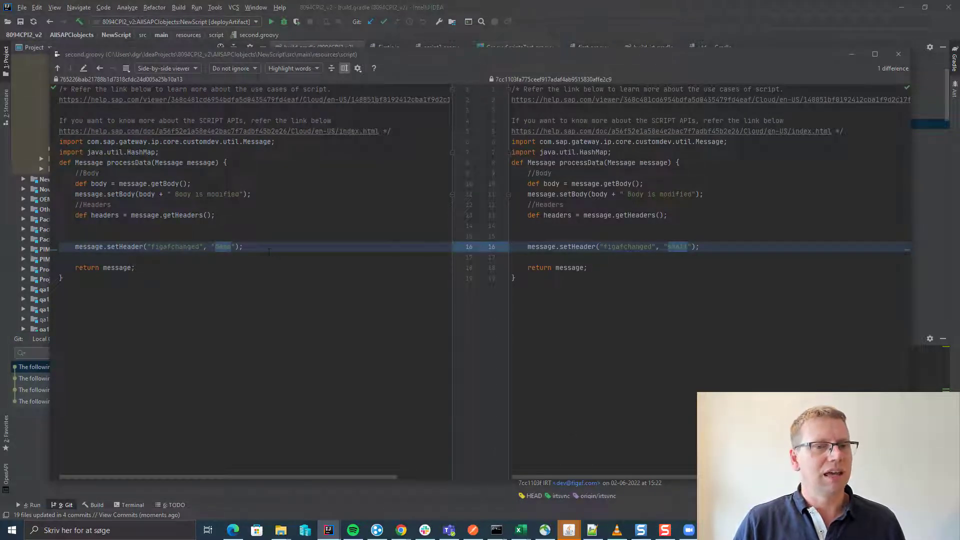
pyautogui.click(898, 54)
# Open second.groovy from the src/main/resources/script folder of NewScript in the AllSAPCIobjects package
pyautogui.scroll(15, 93, 142)
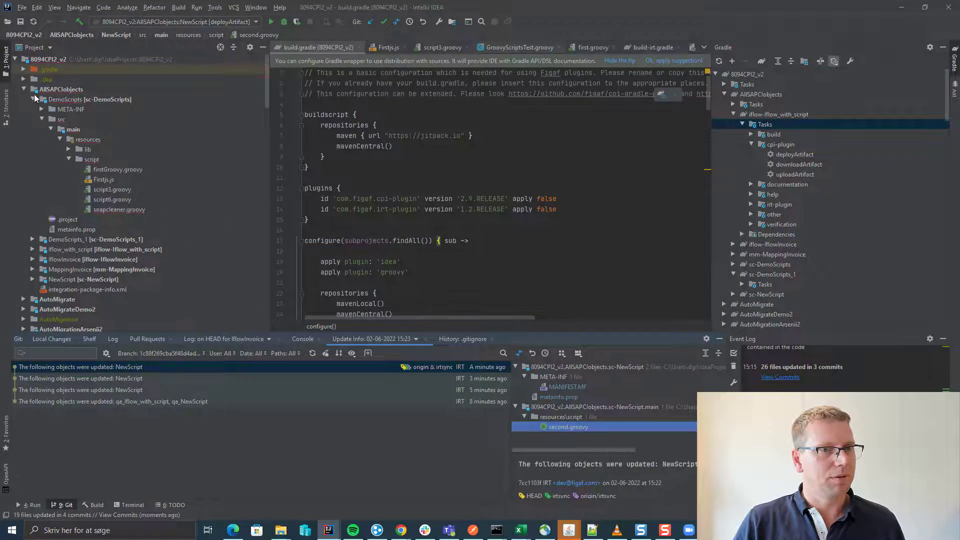
pyautogui.click(33, 99)
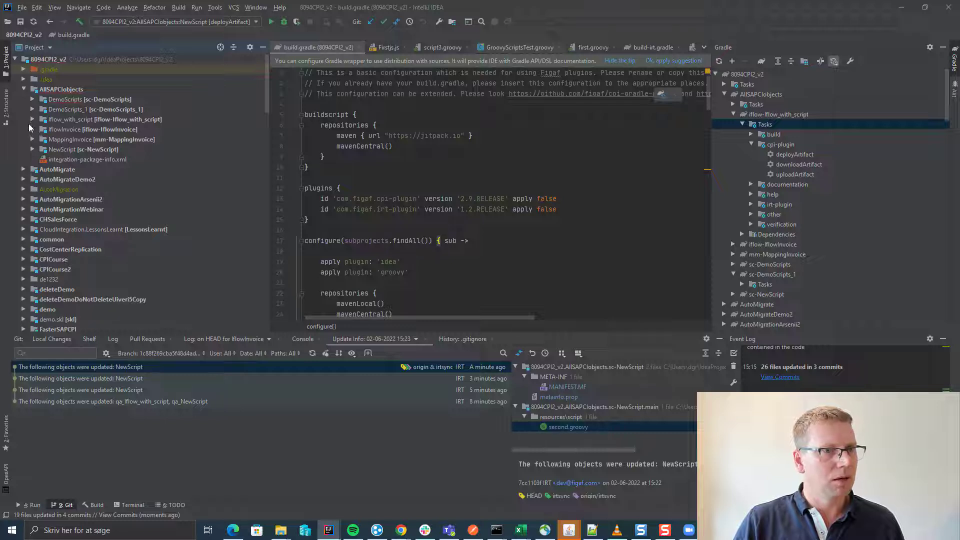
pyautogui.click(32, 150)
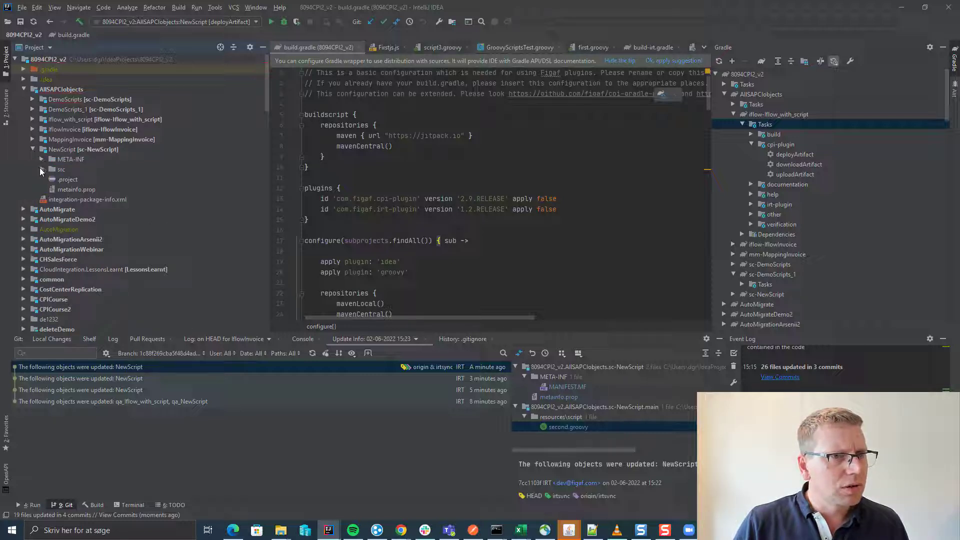
pyautogui.click(42, 169)
pyautogui.click(51, 179)
pyautogui.click(59, 189)
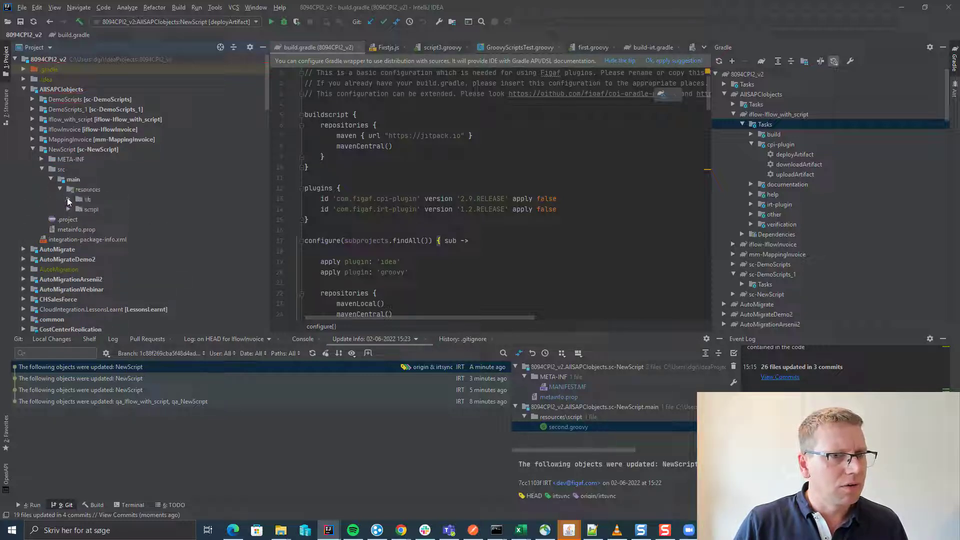
pyautogui.click(69, 199)
pyautogui.click(66, 220)
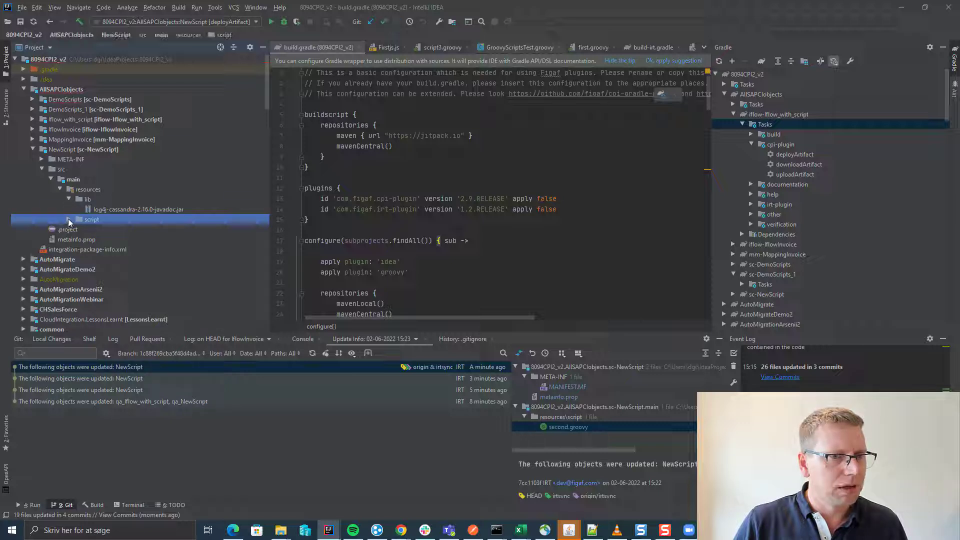
pyautogui.click(69, 219)
pyautogui.doubleClick(111, 240)
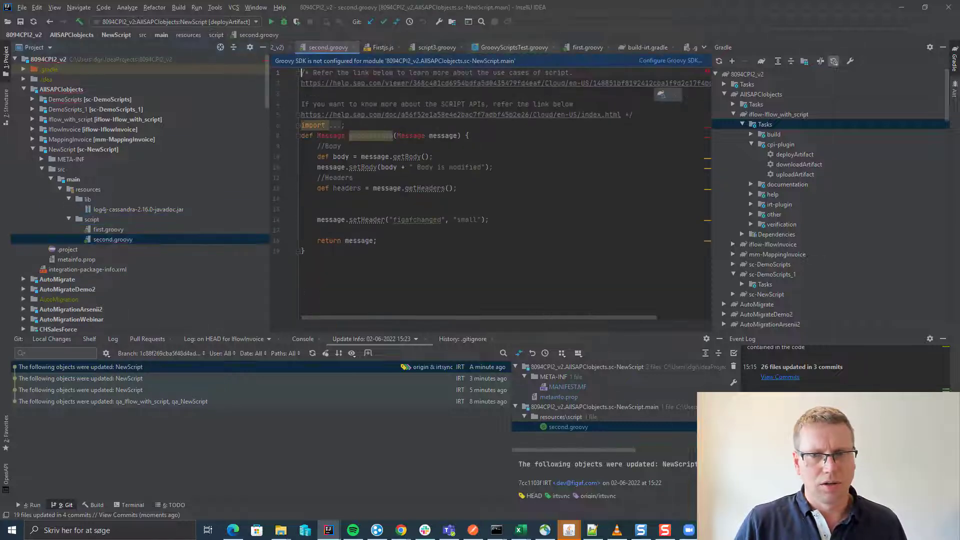
# Duplicate the "figafchanged" setHeader line of second.groovy directly above the return statement
pyautogui.click(490, 226)
pyautogui.press('Up')
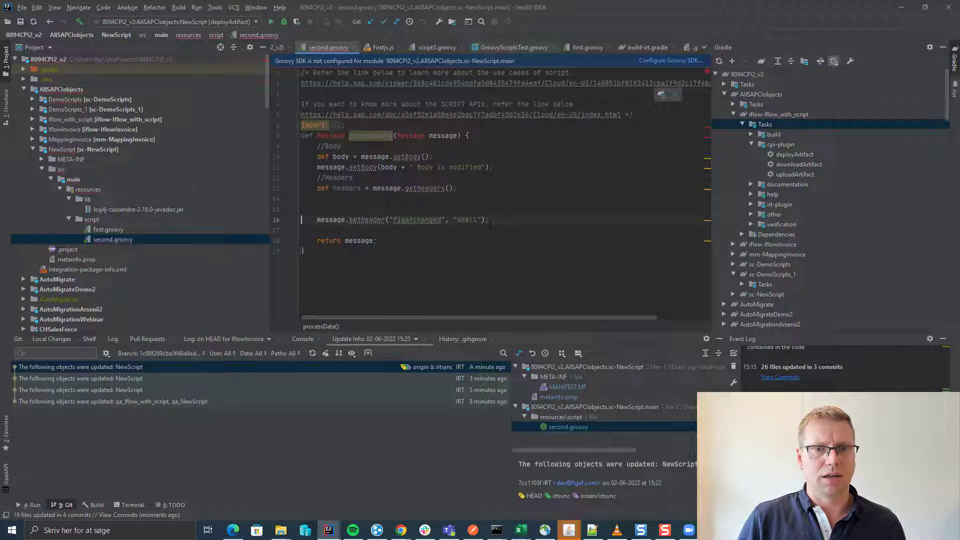
pyautogui.hotkey('shift', 'End')
pyautogui.hotkey('ctrl', 'c')
pyautogui.press('Down')
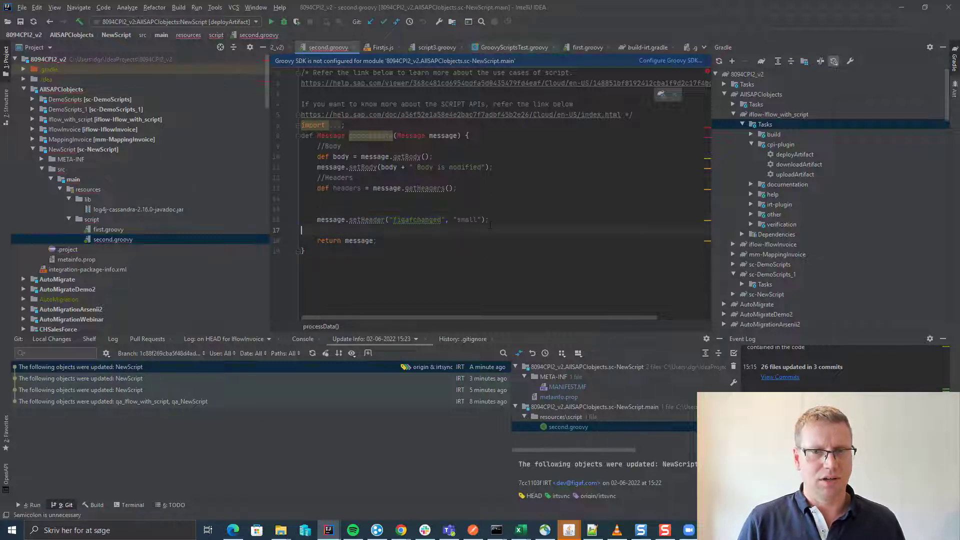
pyautogui.press('Return')
pyautogui.hotkey('ctrl', 'v')
# Set the header value in the duplicated setHeader line to "bigger change"
pyautogui.press('Left')
pyautogui.press('Left')
pyautogui.press('Left')
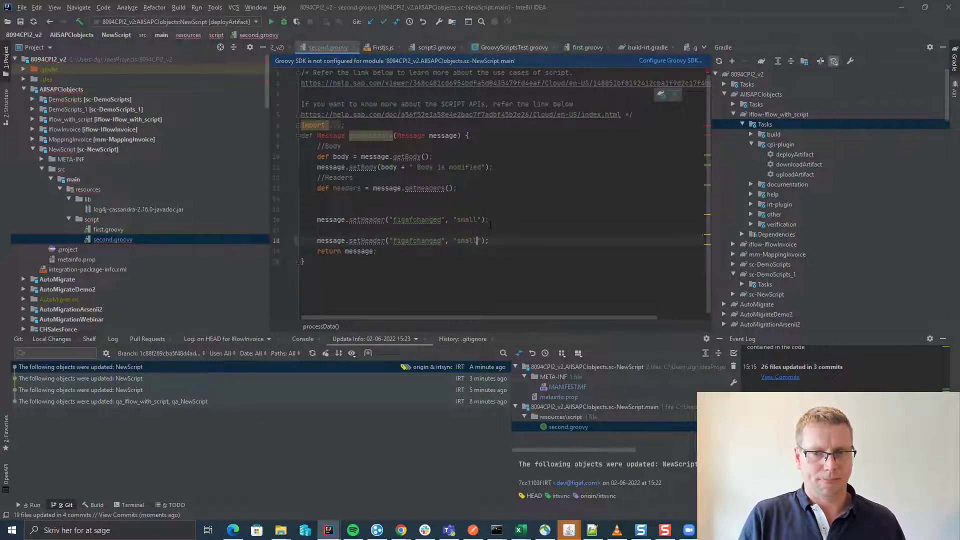
pyautogui.press('BackSpace')
pyautogui.press('BackSpace')
pyautogui.press('BackSpace')
pyautogui.press('BackSpace')
pyautogui.write('bigger')
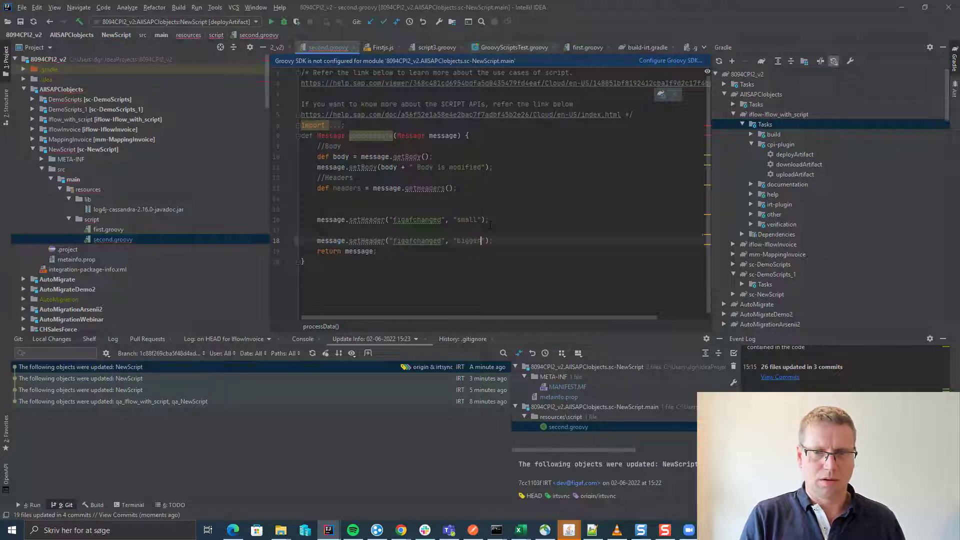
pyautogui.write(' change')
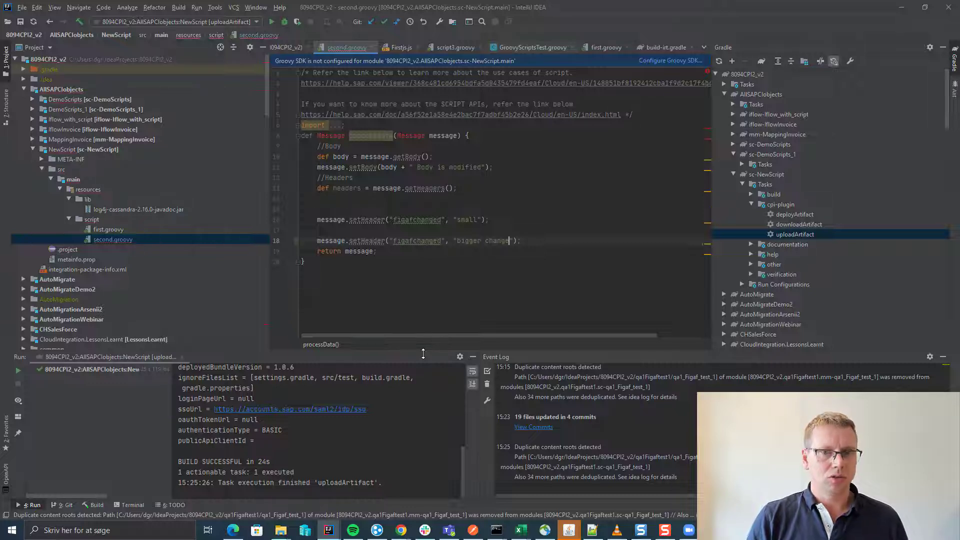
# Run the uploadArtifact Gradle task for sc-NewScript
pyautogui.doubleClick(799, 235)
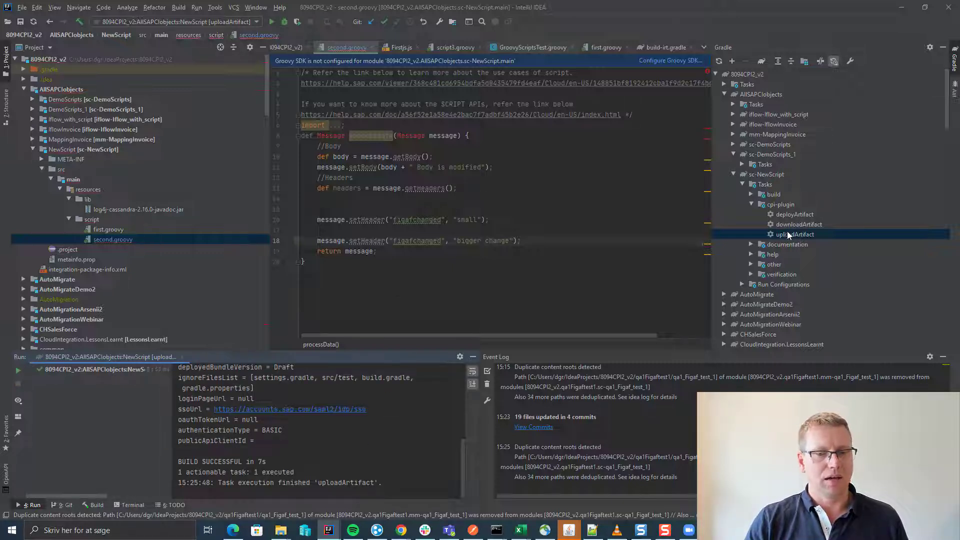
# Switch to SAP Cloud Integration in Chrome, open NewScript's second script, and put the script collection into edit mode
pyautogui.hotkey('alt', 'Tab')
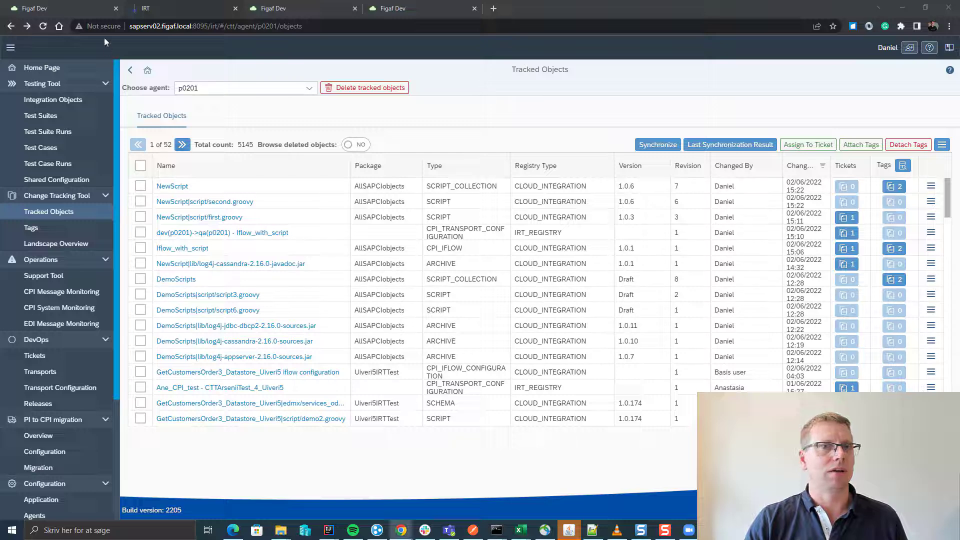
pyautogui.click(75, 8)
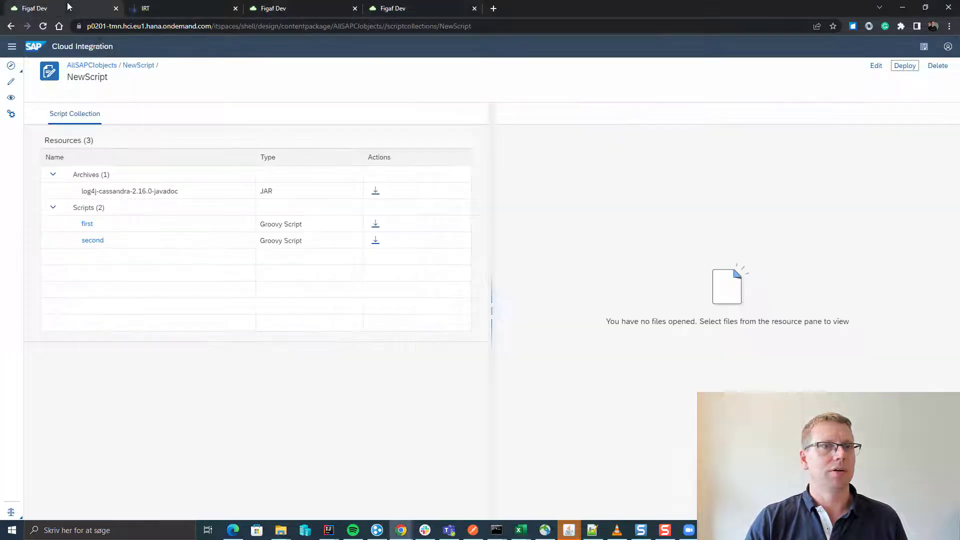
pyautogui.click(86, 242)
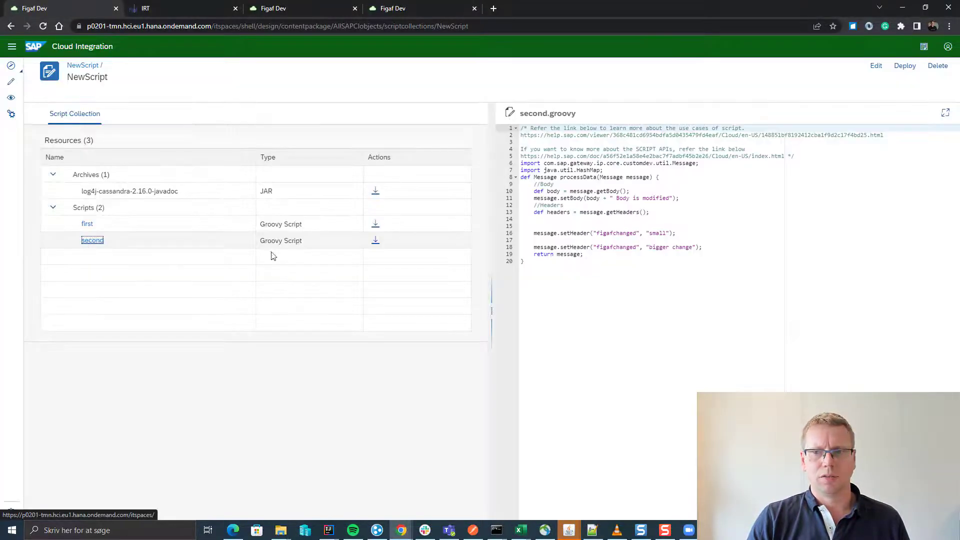
pyautogui.click(543, 242)
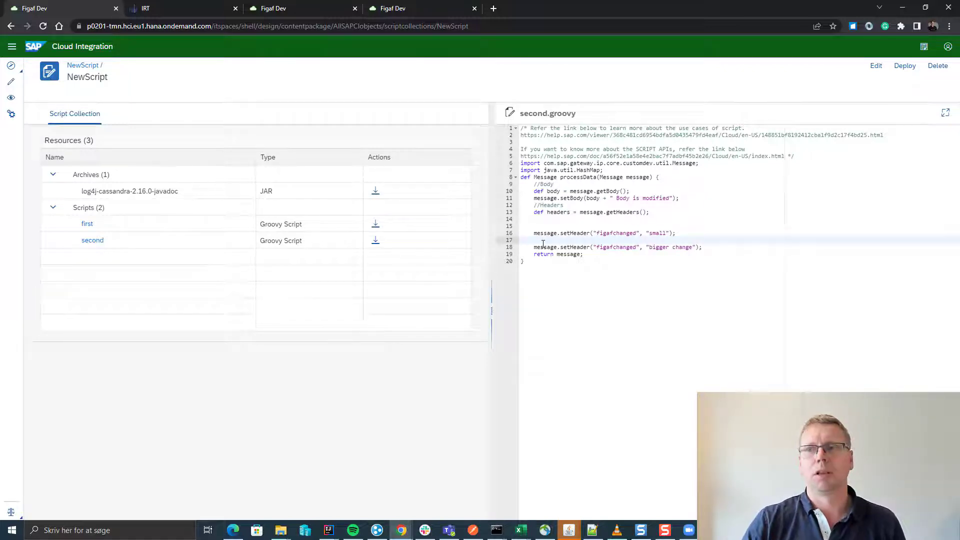
pyautogui.click(877, 67)
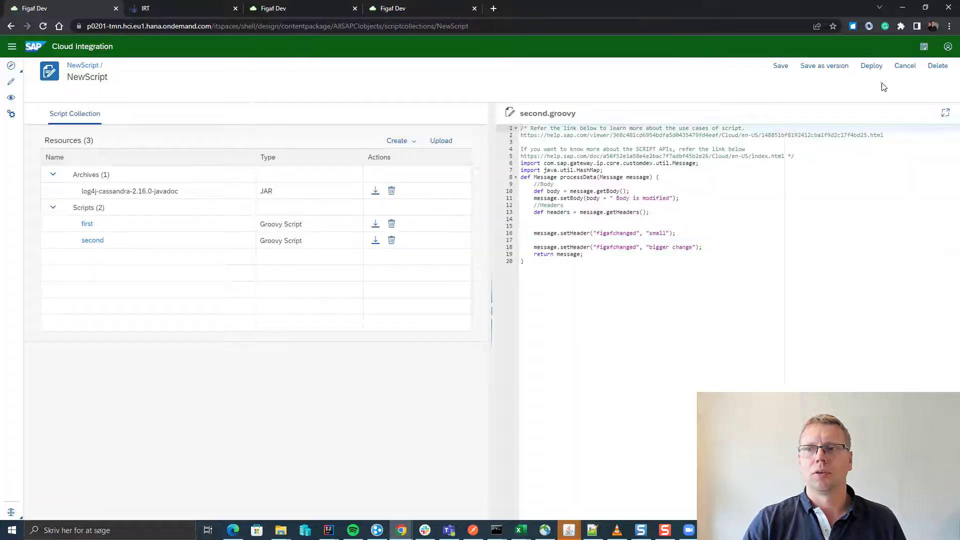
# Save the NewScript script collection as version 1.0.7 and deploy it
pyautogui.click(873, 68)
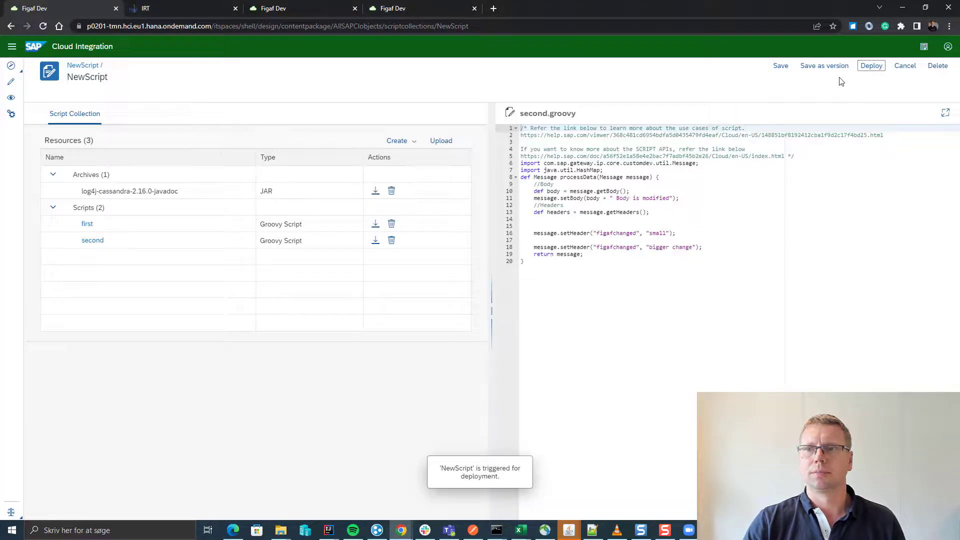
pyautogui.click(830, 73)
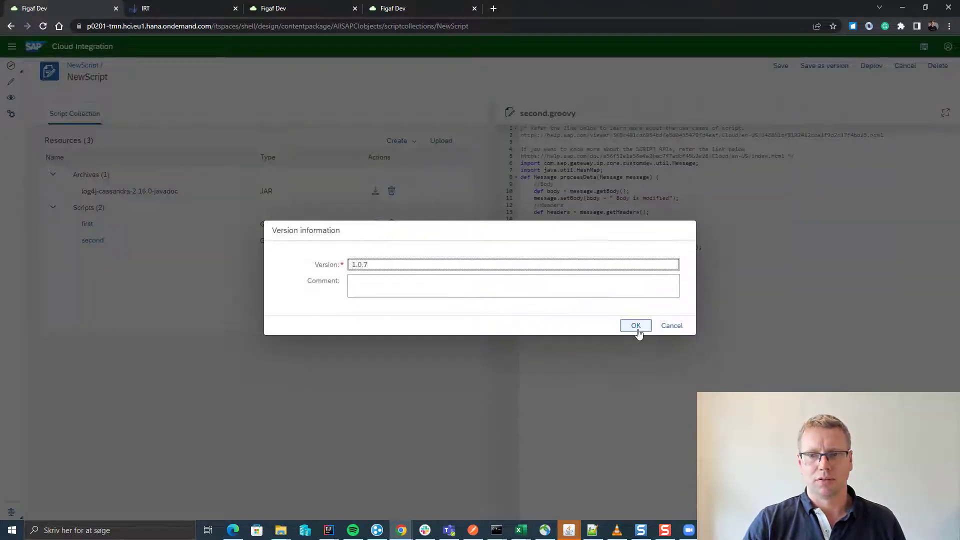
pyautogui.click(638, 329)
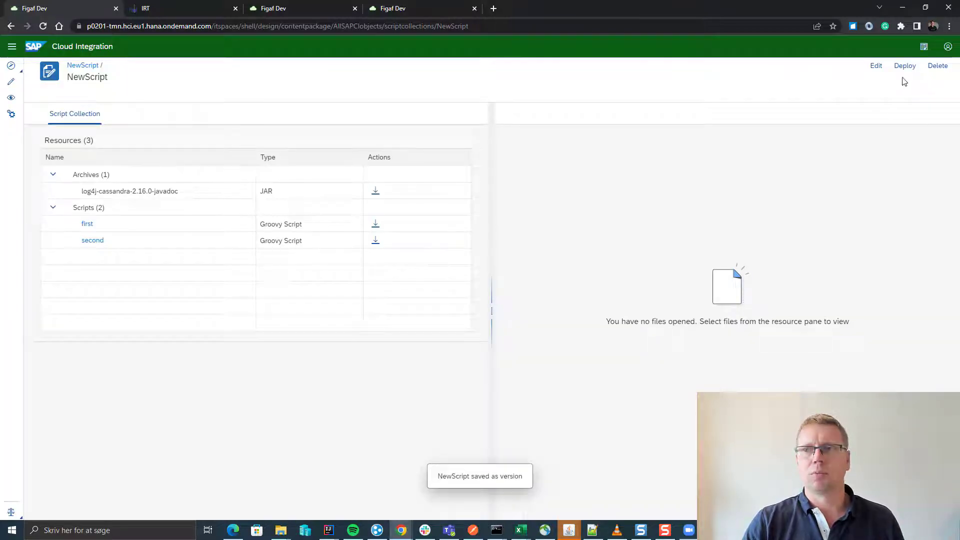
pyautogui.click(905, 66)
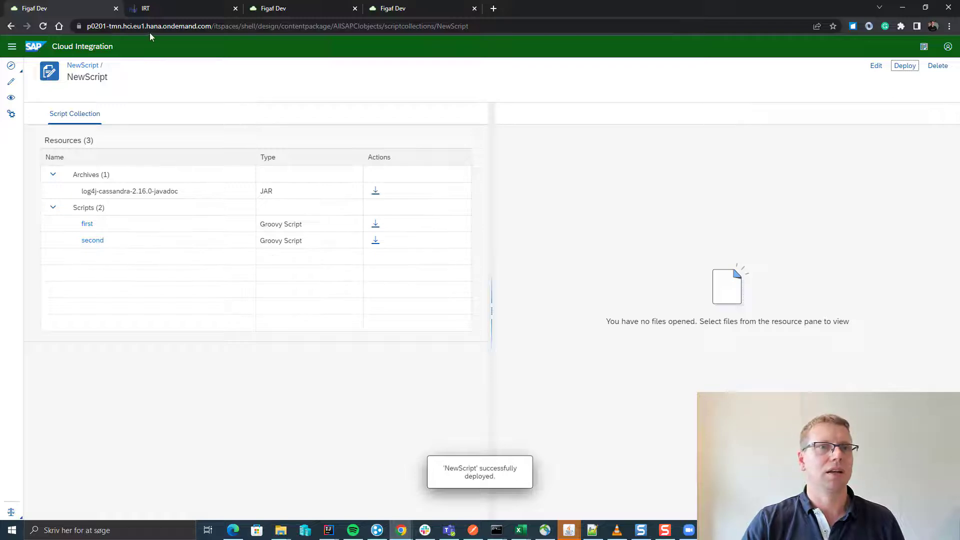
# Switch to the Figaf tool and synchronize the tracked objects of agent p0201 for all packages
pyautogui.click(167, 9)
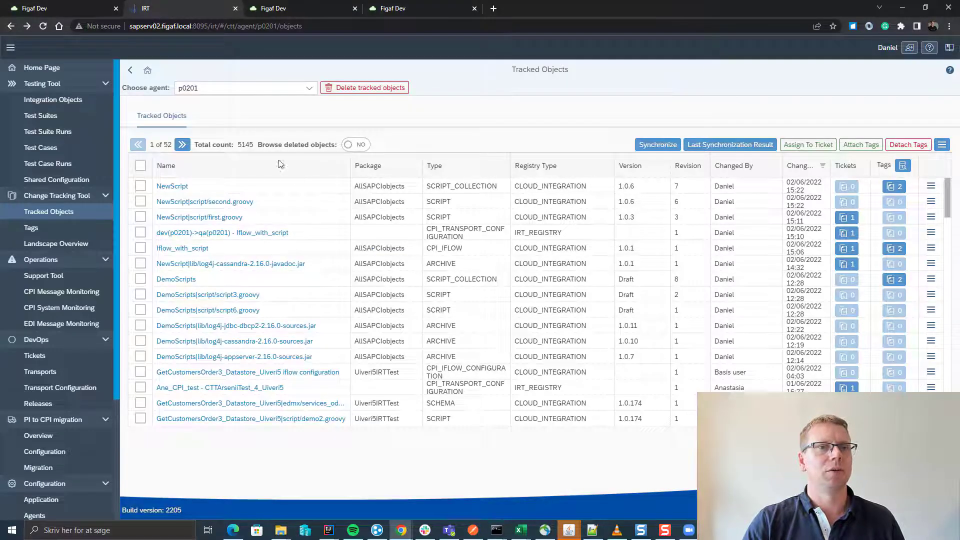
pyautogui.click(656, 146)
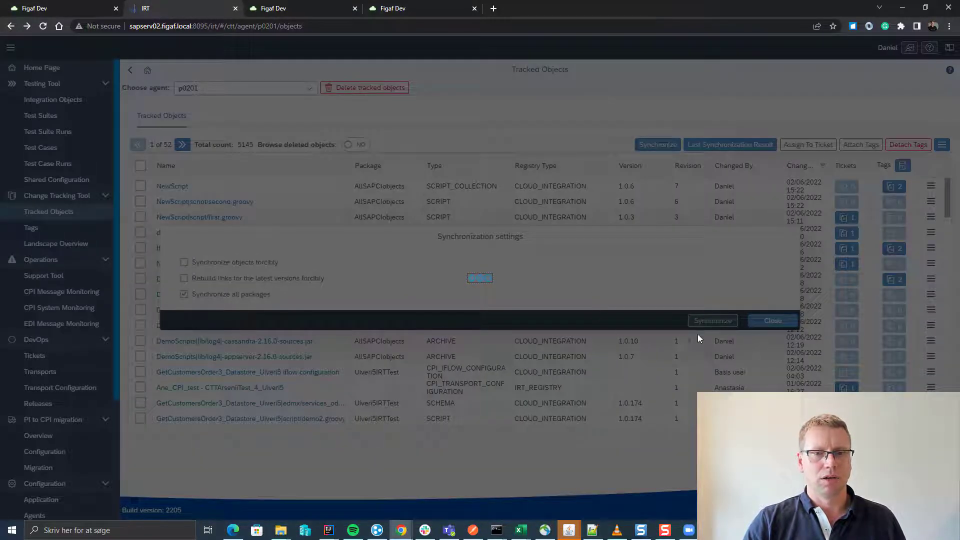
pyautogui.click(712, 328)
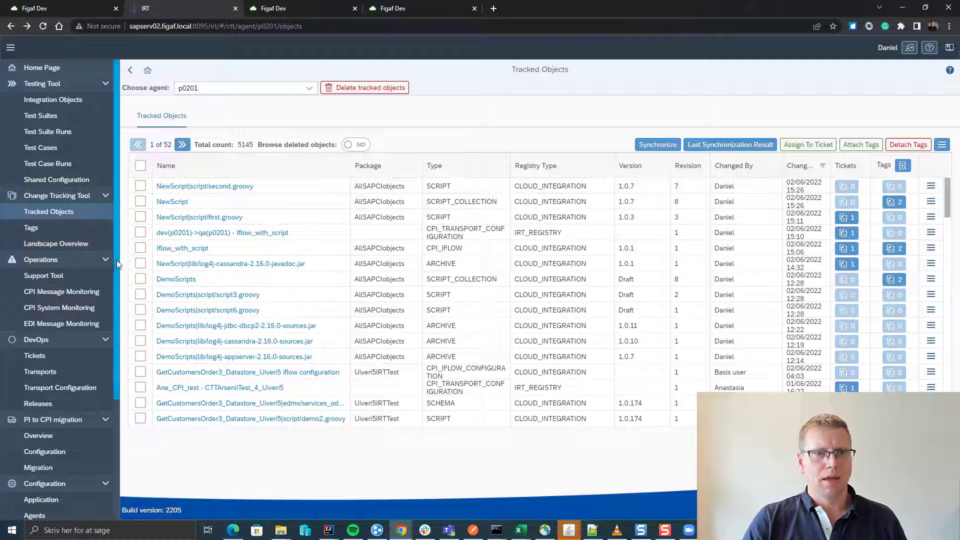
# Assign Iflow_with_script and NewScript to a new Development ticket titled "Script demo" with the landscape dev(p0201)->qa(p0201)
pyautogui.click(141, 248)
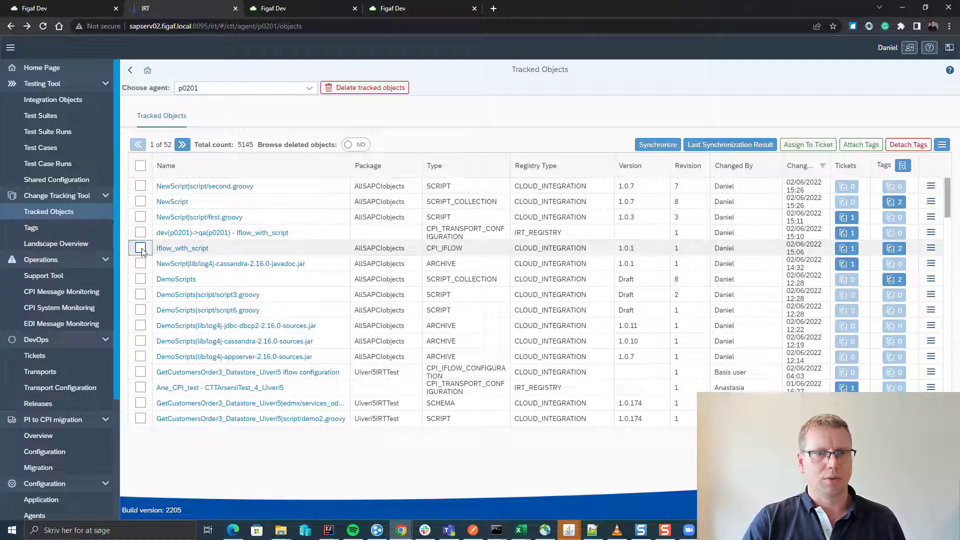
pyautogui.click(141, 202)
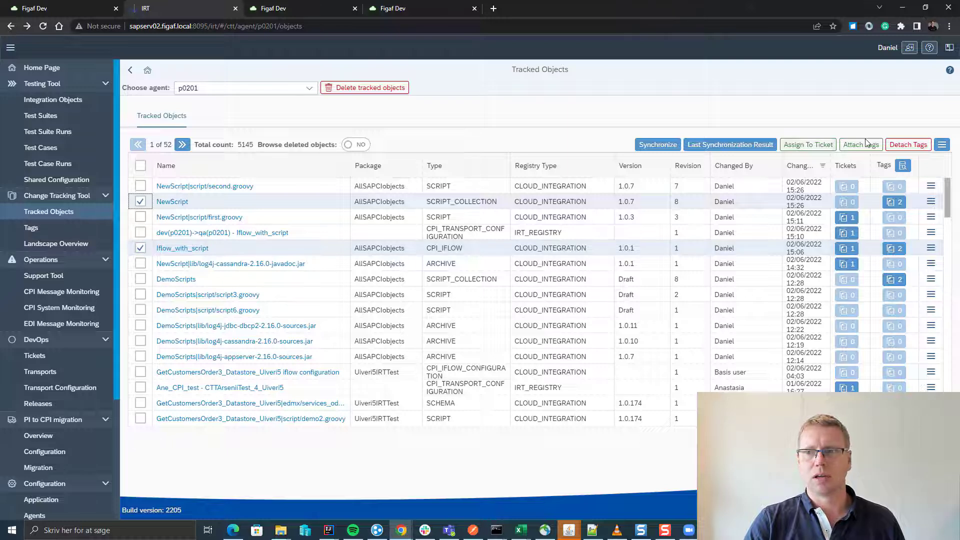
pyautogui.click(810, 145)
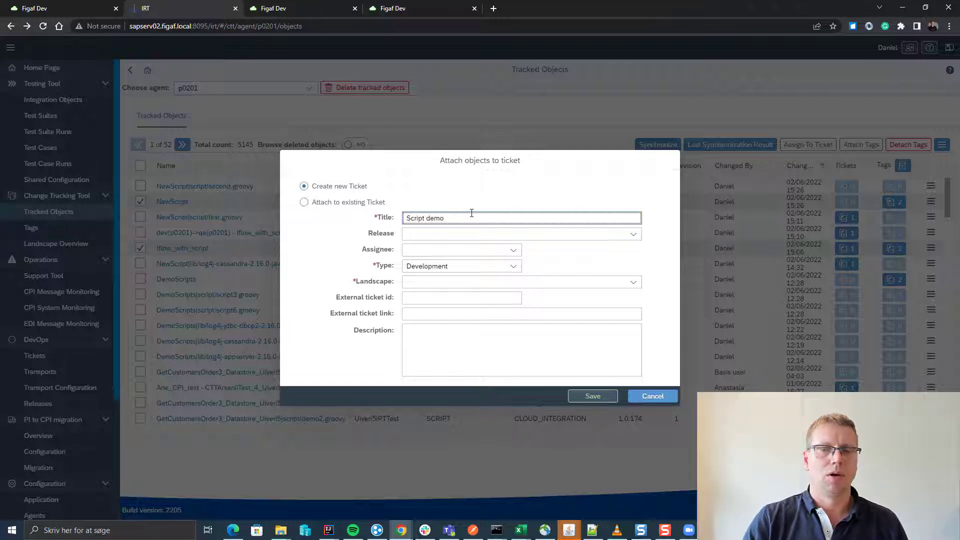
pyautogui.click(633, 282)
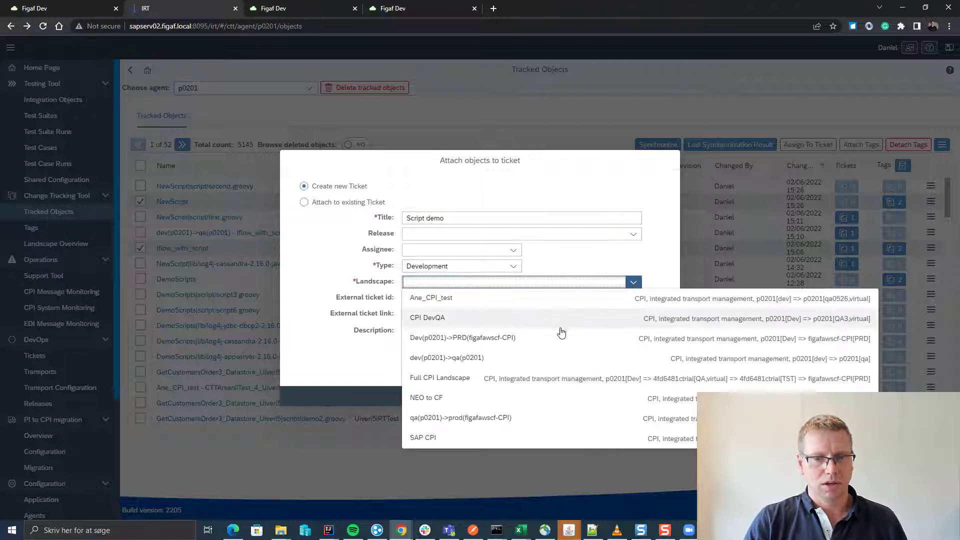
pyautogui.click(545, 357)
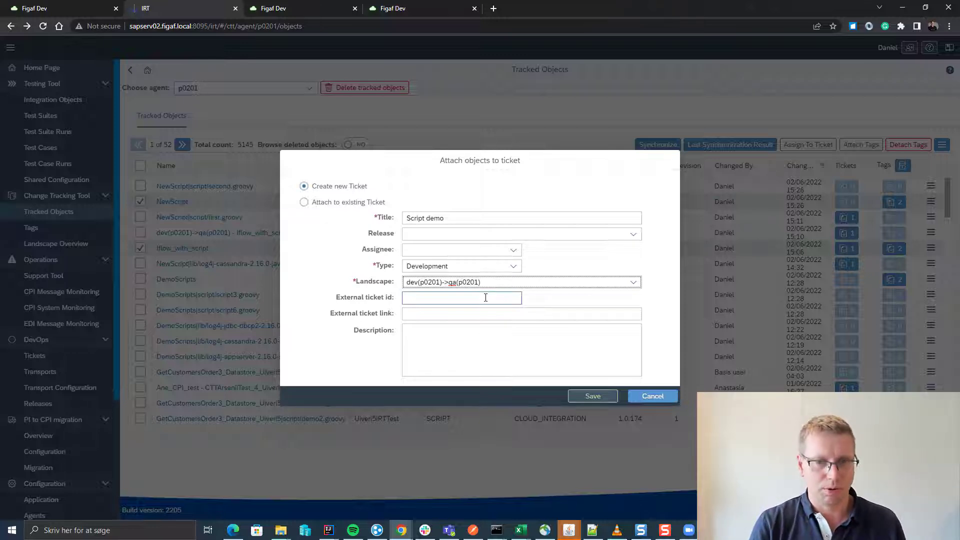
pyautogui.click(588, 397)
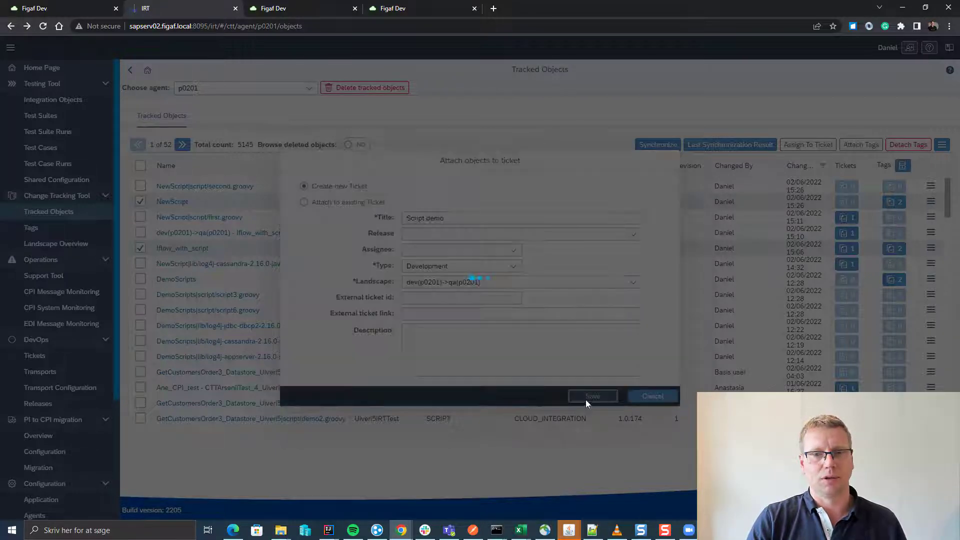
pyautogui.click(546, 302)
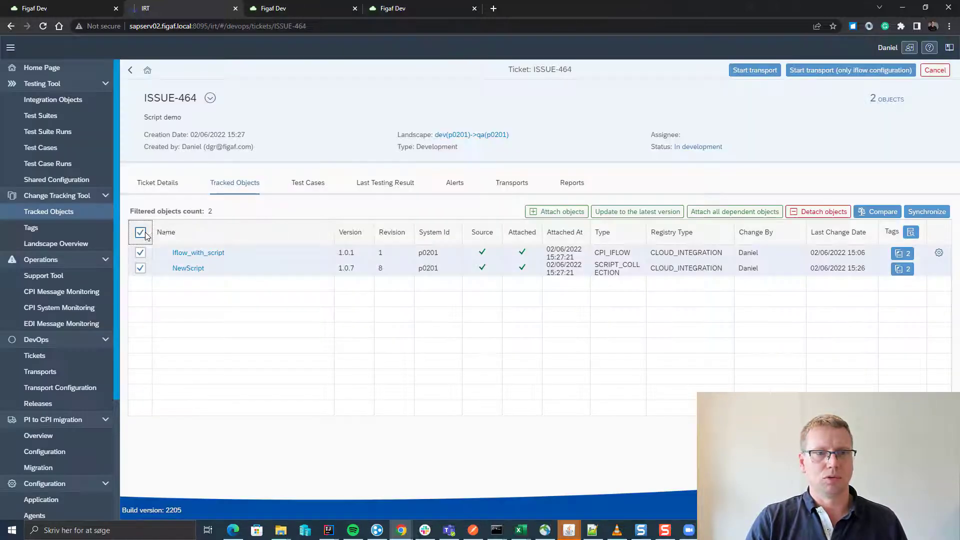
# Attach all dependent objects to the Script demo ticket and start its transport
pyautogui.click(718, 215)
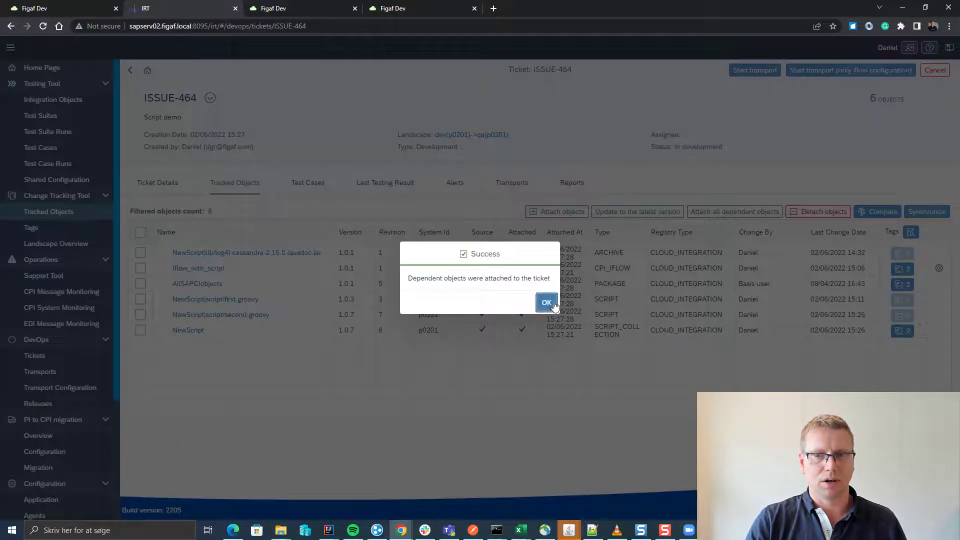
pyautogui.click(550, 302)
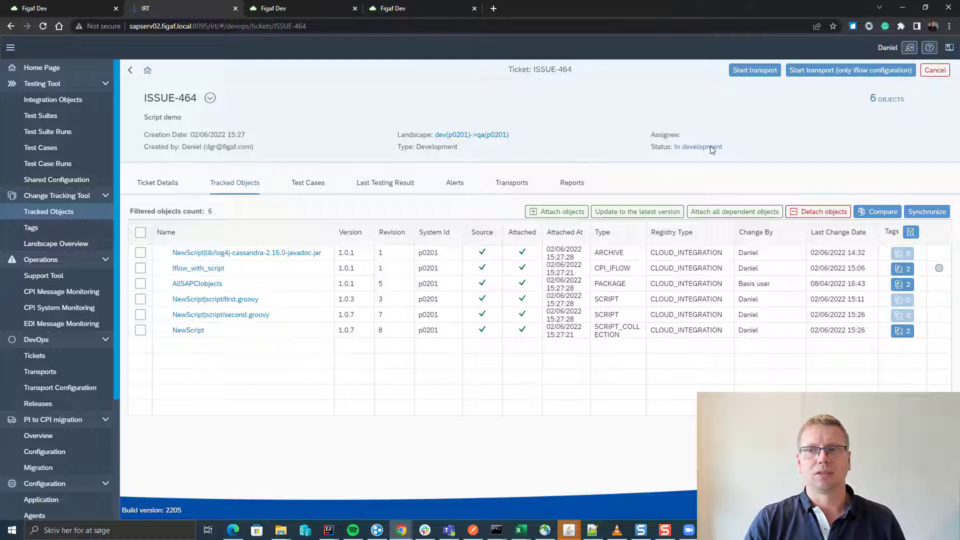
pyautogui.click(772, 69)
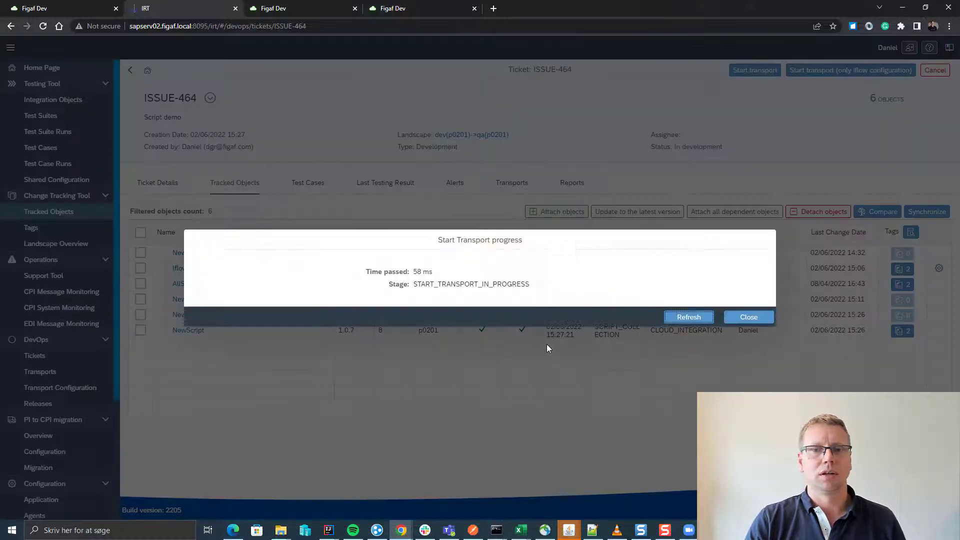
pyautogui.click(688, 318)
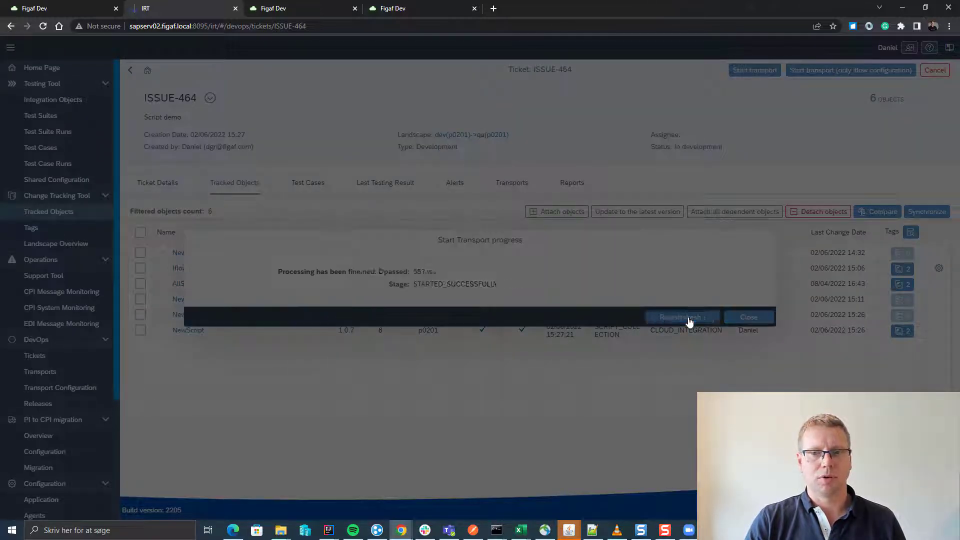
pyautogui.click(688, 317)
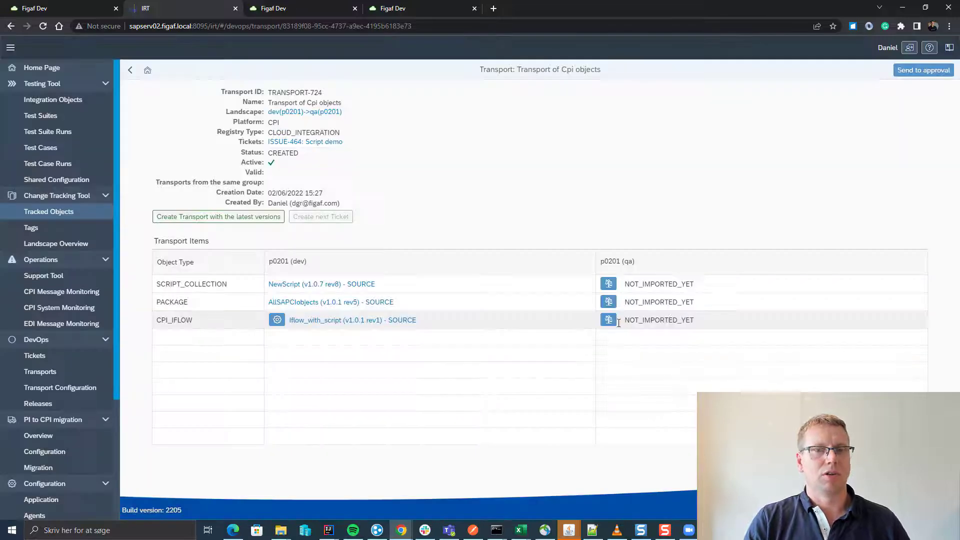
# Check the transport configuration of Iflow_with_script, return to the transport, and send it to approval
pyautogui.click(277, 320)
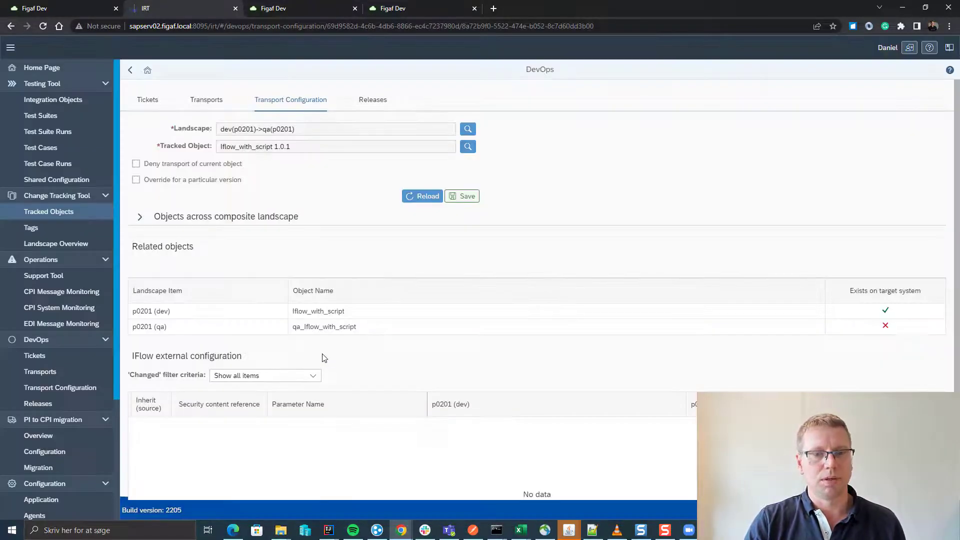
pyautogui.click(132, 75)
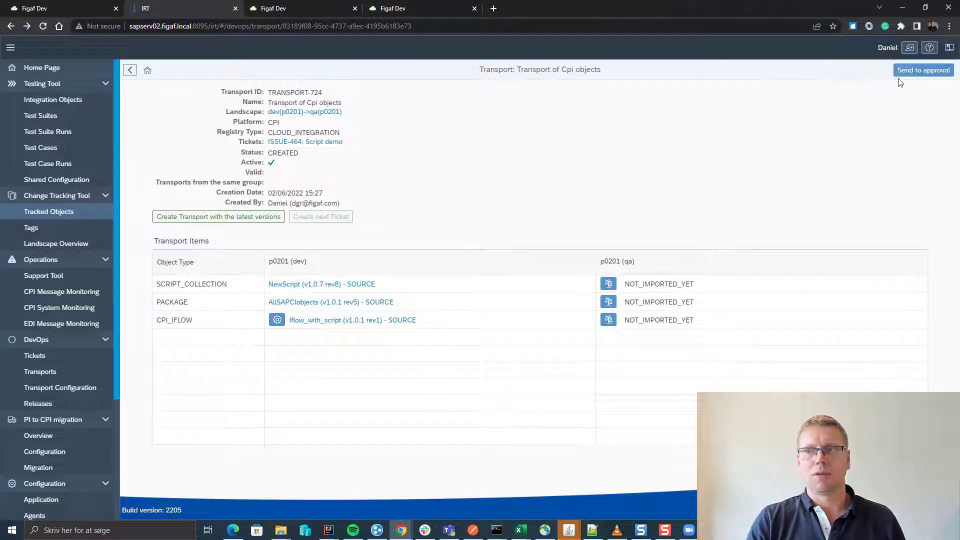
pyautogui.click(922, 70)
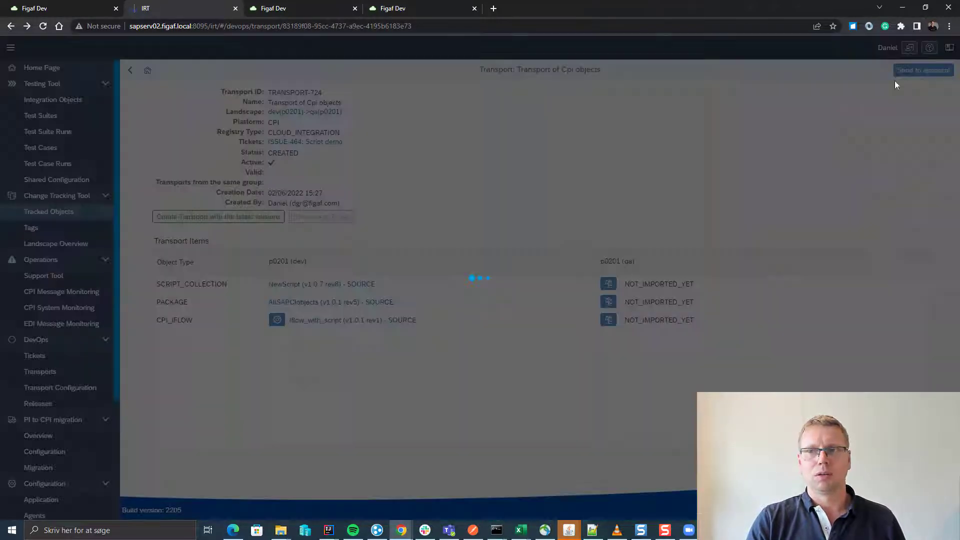
pyautogui.click(547, 303)
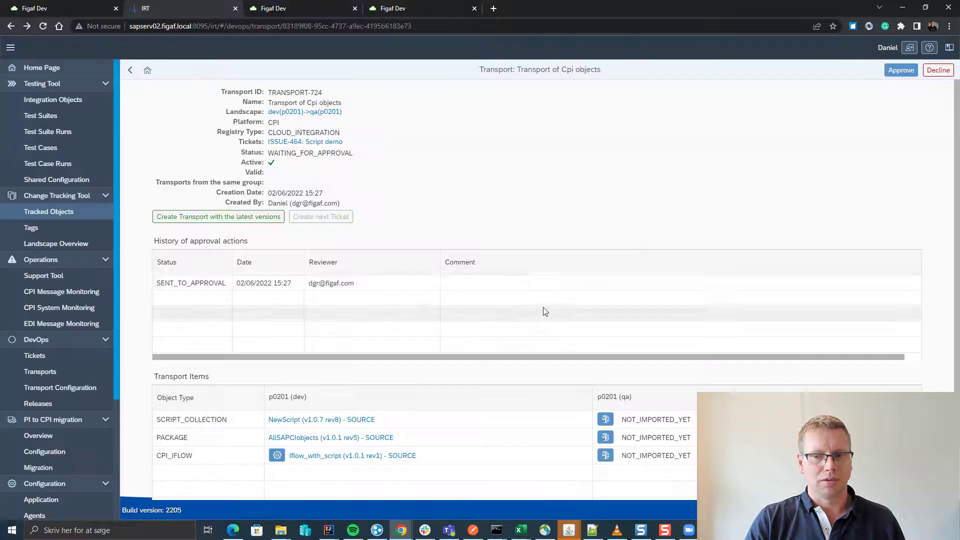
# Approve the transport and import its items into p0201 (qa)
pyautogui.click(897, 71)
pyautogui.click(579, 325)
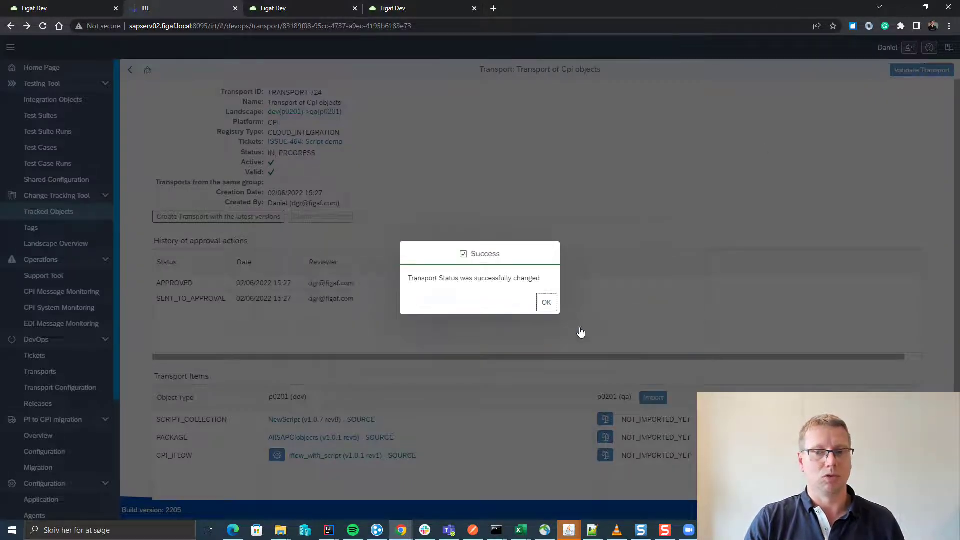
pyautogui.click(547, 303)
pyautogui.click(653, 399)
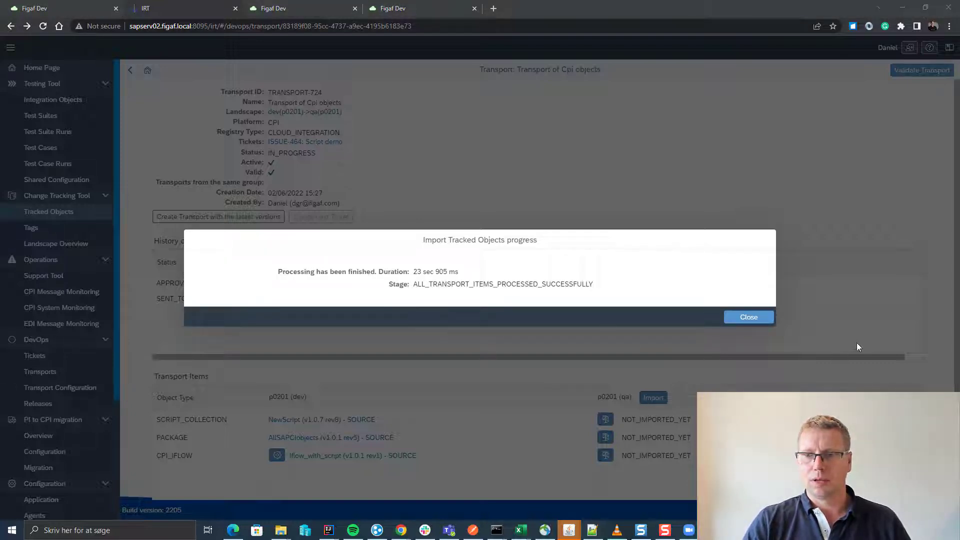
pyautogui.click(754, 318)
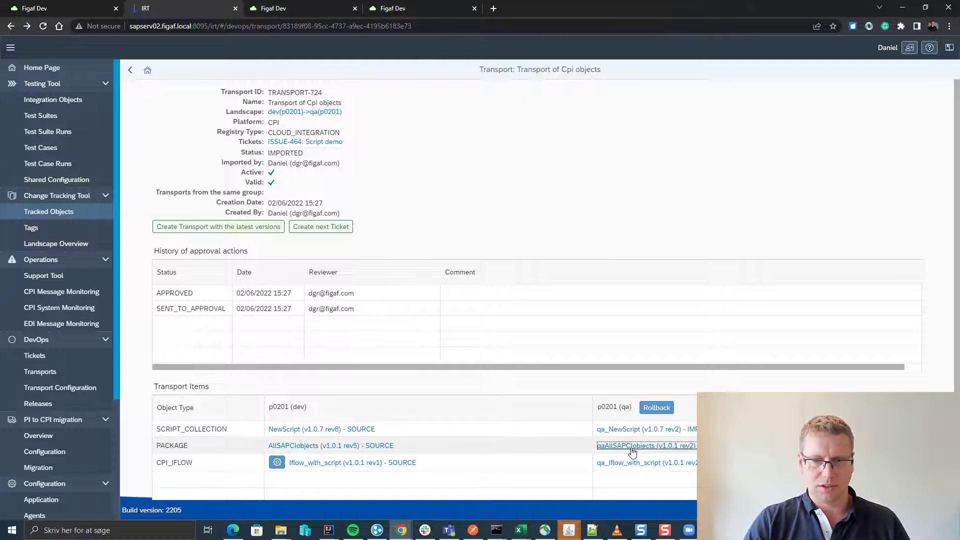
# Open the imported qaAllSAPCIobjects package in SAP Cloud Integration and view its "qa - Iflow with script" integration flow
pyautogui.click(633, 447)
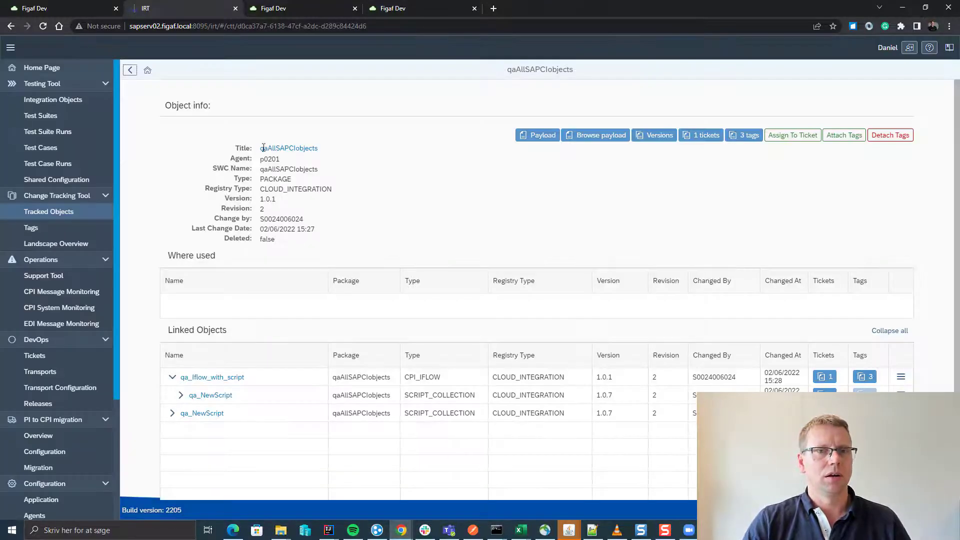
pyautogui.click(302, 150)
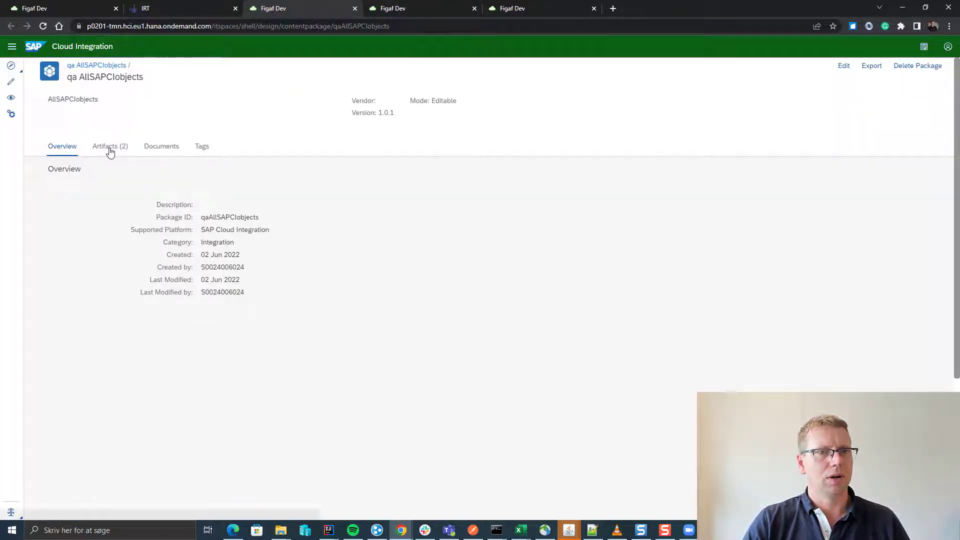
pyautogui.click(110, 148)
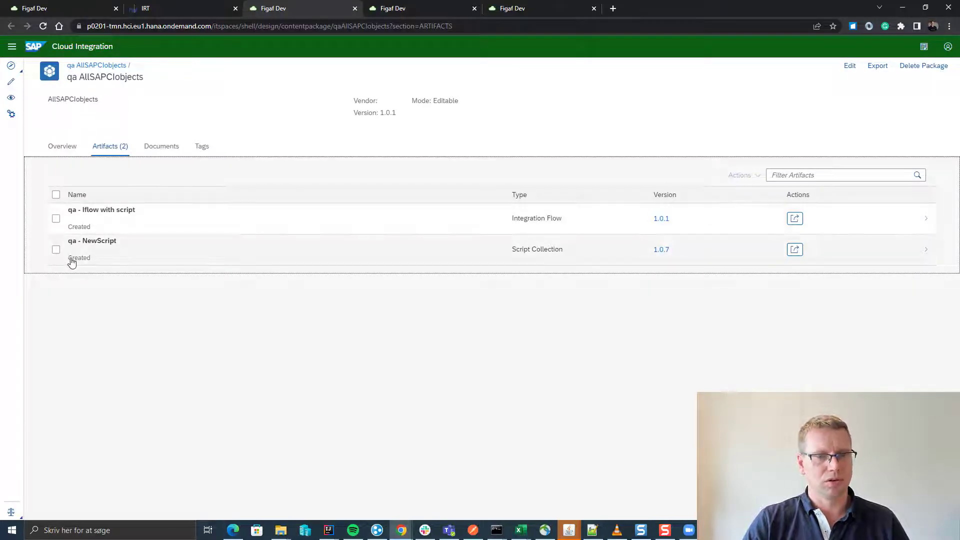
pyautogui.click(100, 215)
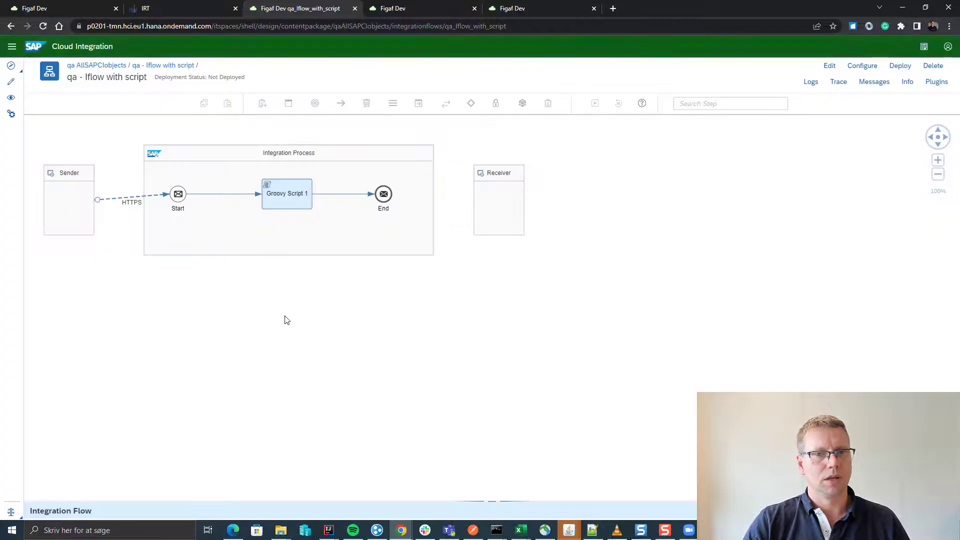
# Follow the integration flow's resource reference to the qa - NewScript script collection and view its second script
pyautogui.click(287, 503)
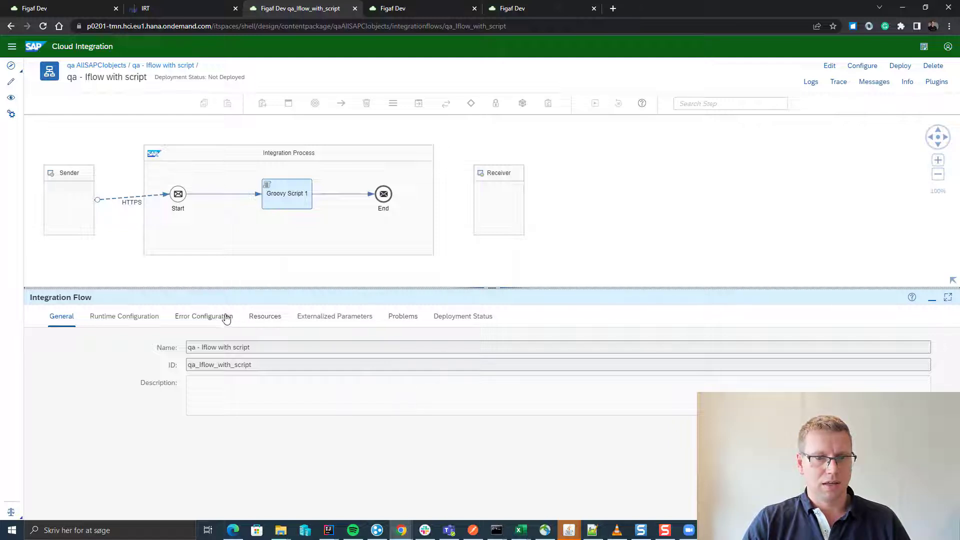
pyautogui.click(265, 318)
pyautogui.click(116, 348)
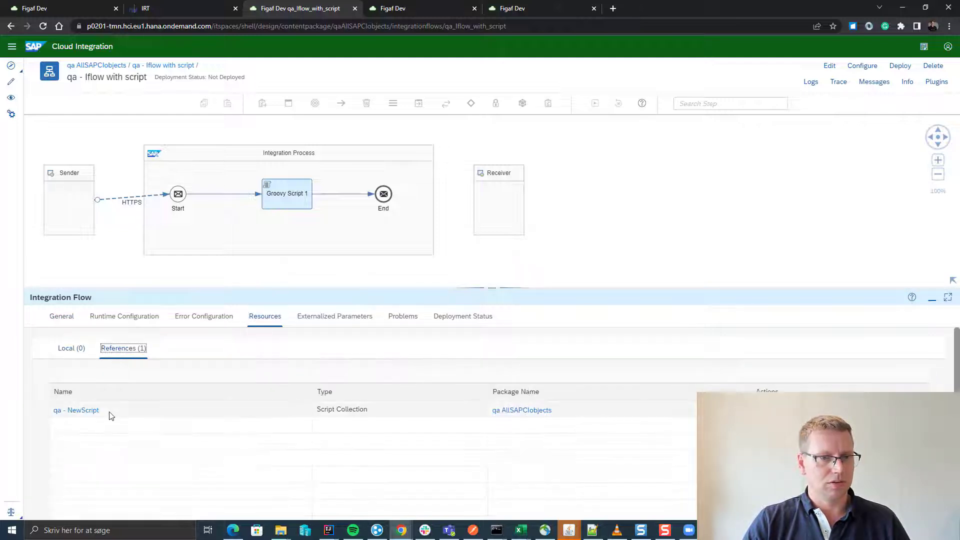
pyautogui.click(80, 409)
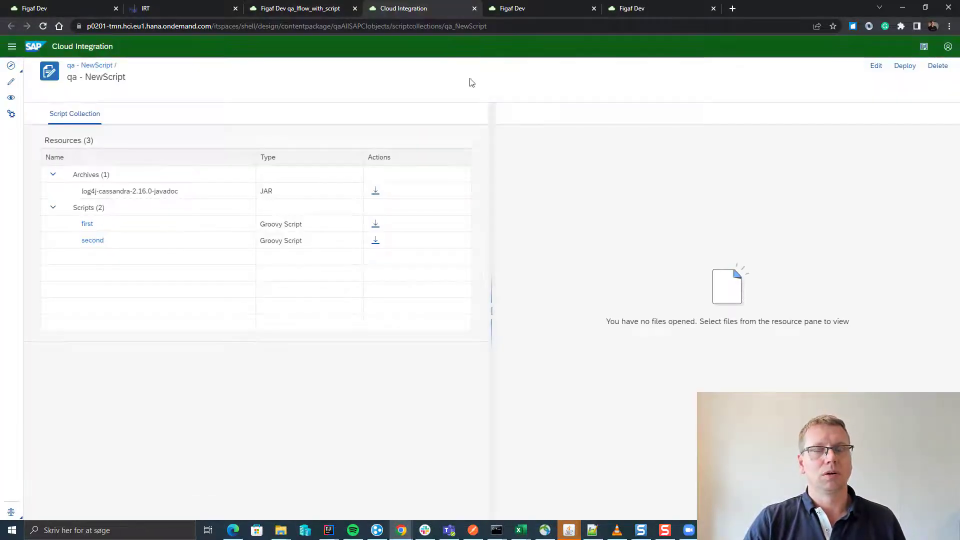
pyautogui.click(92, 240)
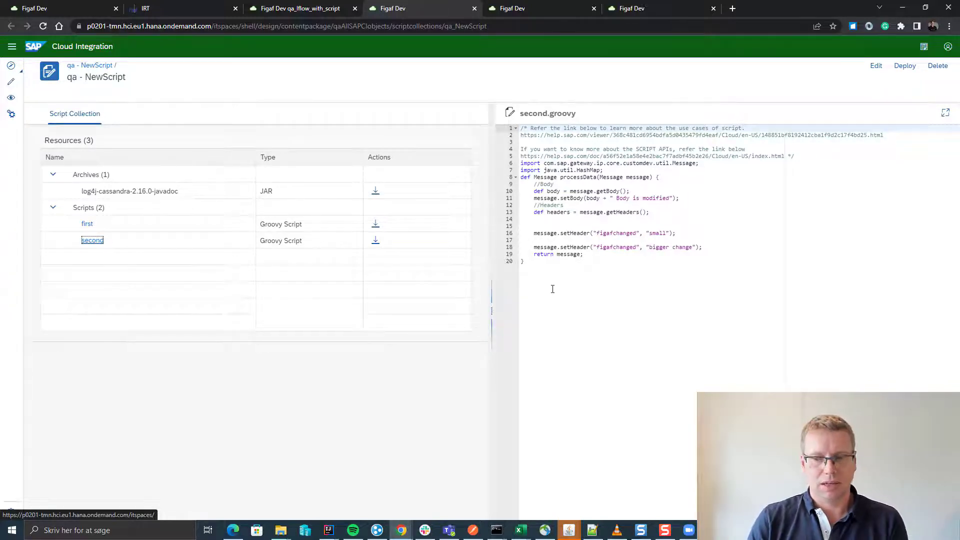
# Switch to IntelliJ IDEA and select the uploadArtifact Gradle task of sc-NewScript
pyautogui.click(328, 531)
pyautogui.click(356, 498)
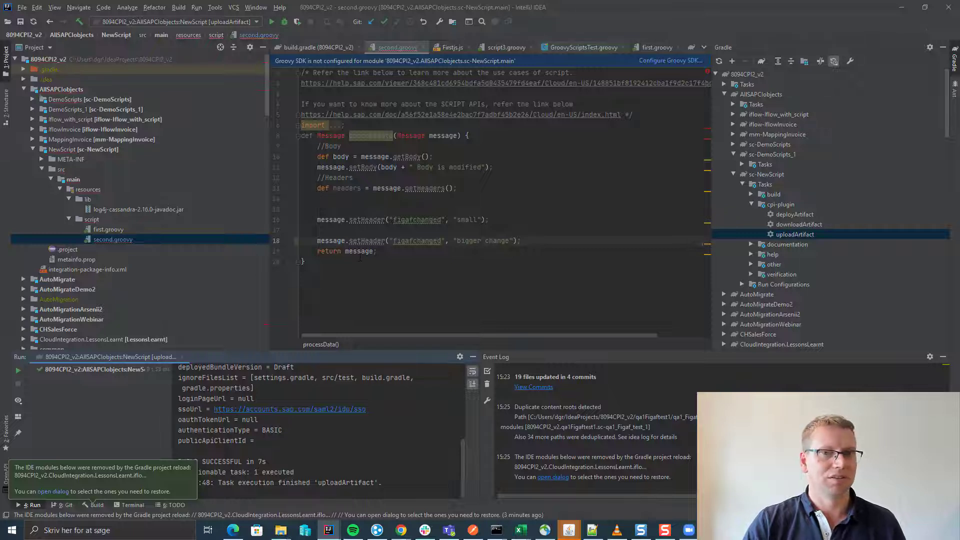
pyautogui.click(793, 234)
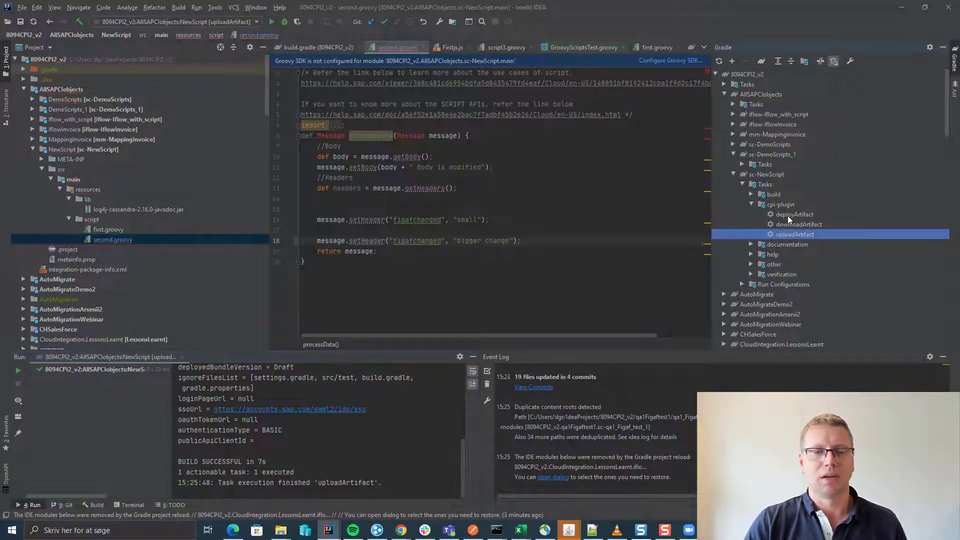